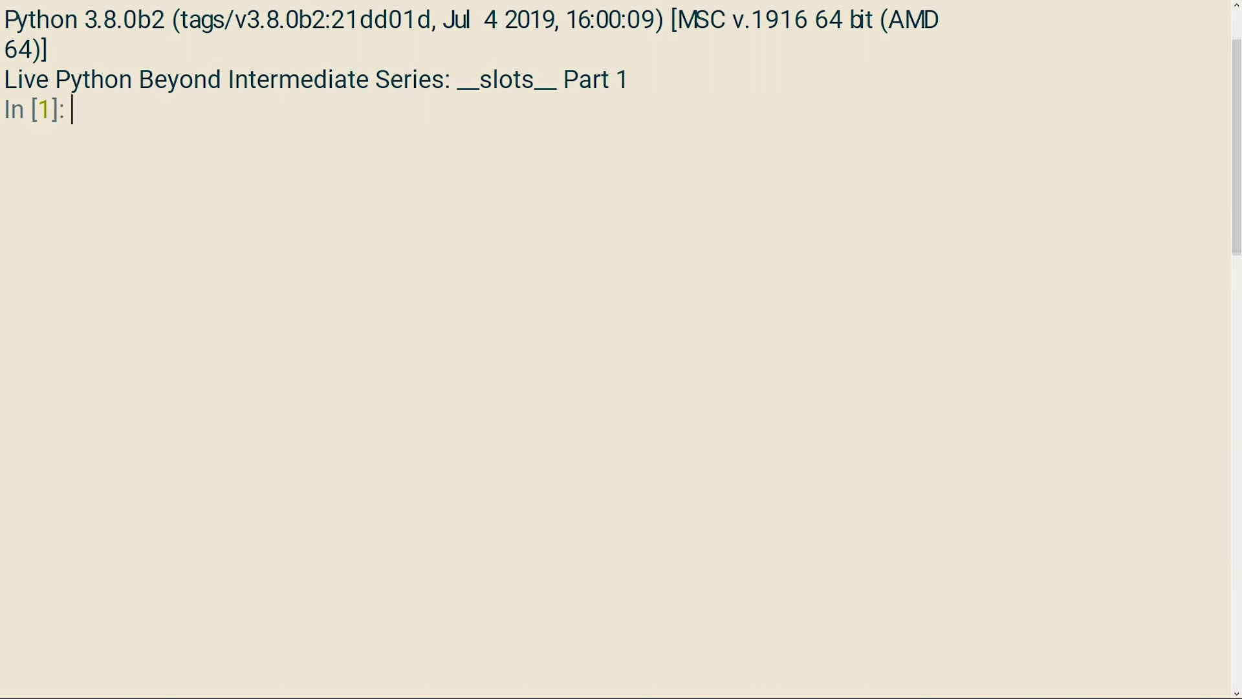
type("class Planet")
Begin the body of the Planet class that stores cities in __init__.
key("Return")
type("def __init__(self, cities):")
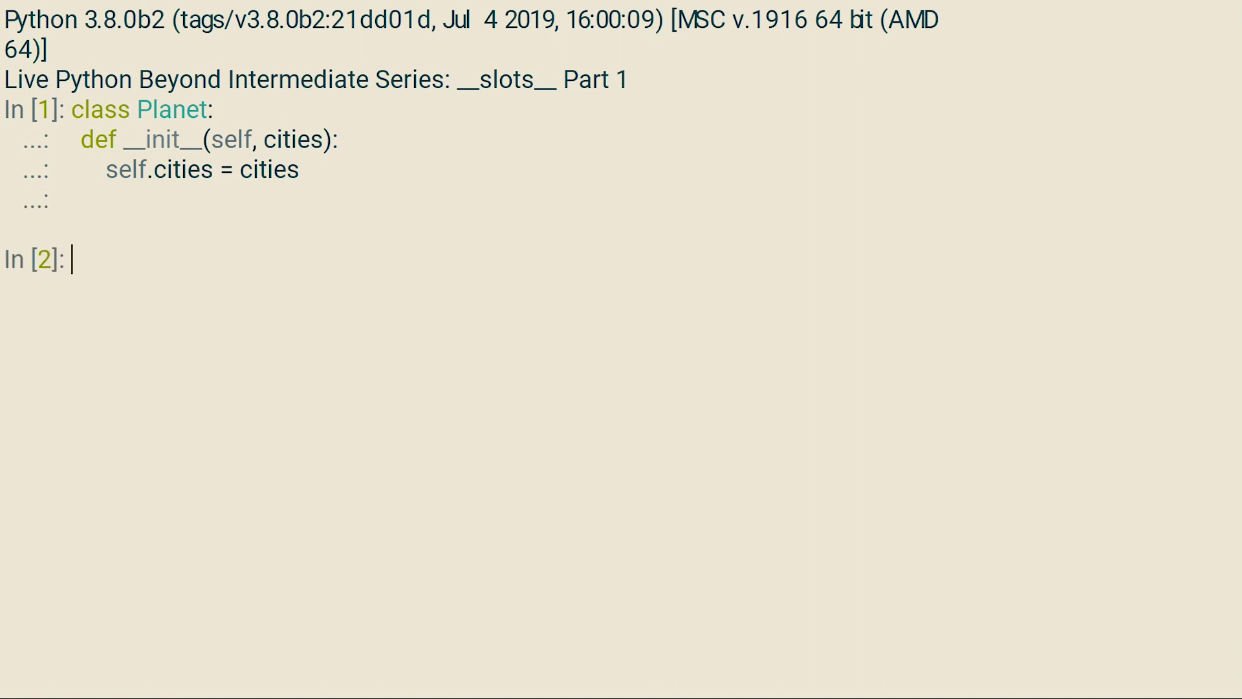
type("earth")
type(" = Planet(")
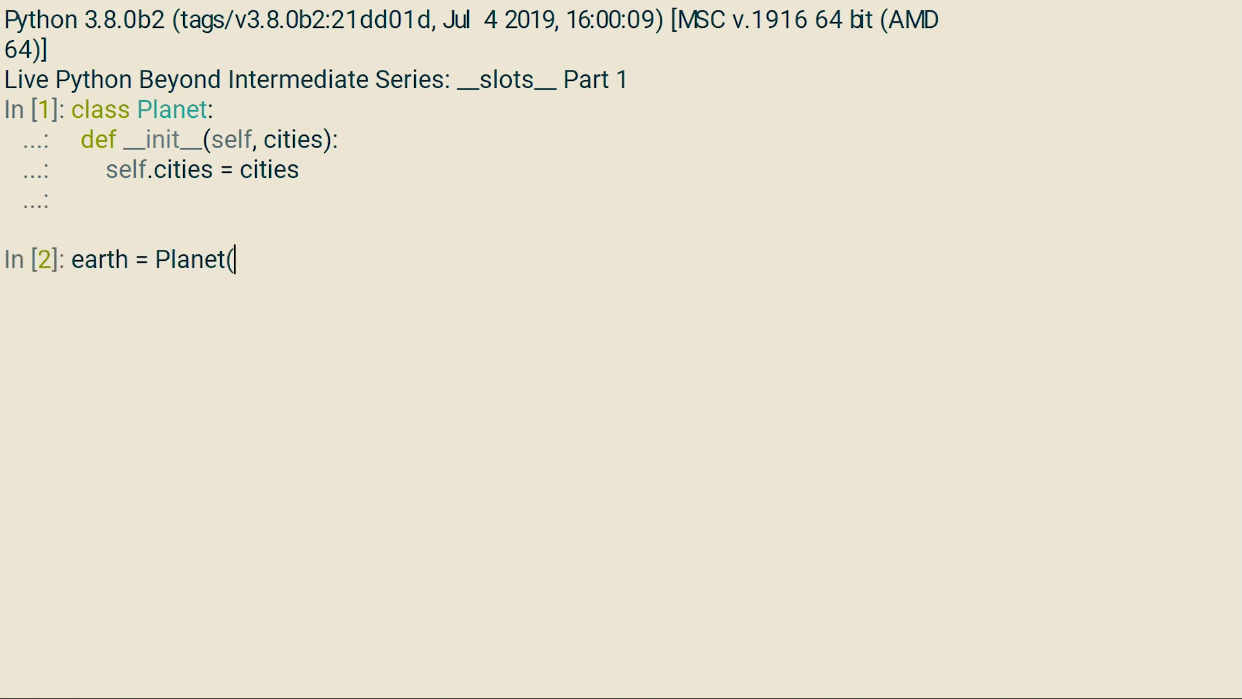
type("['Delhi', '")
type("Oslo'])")
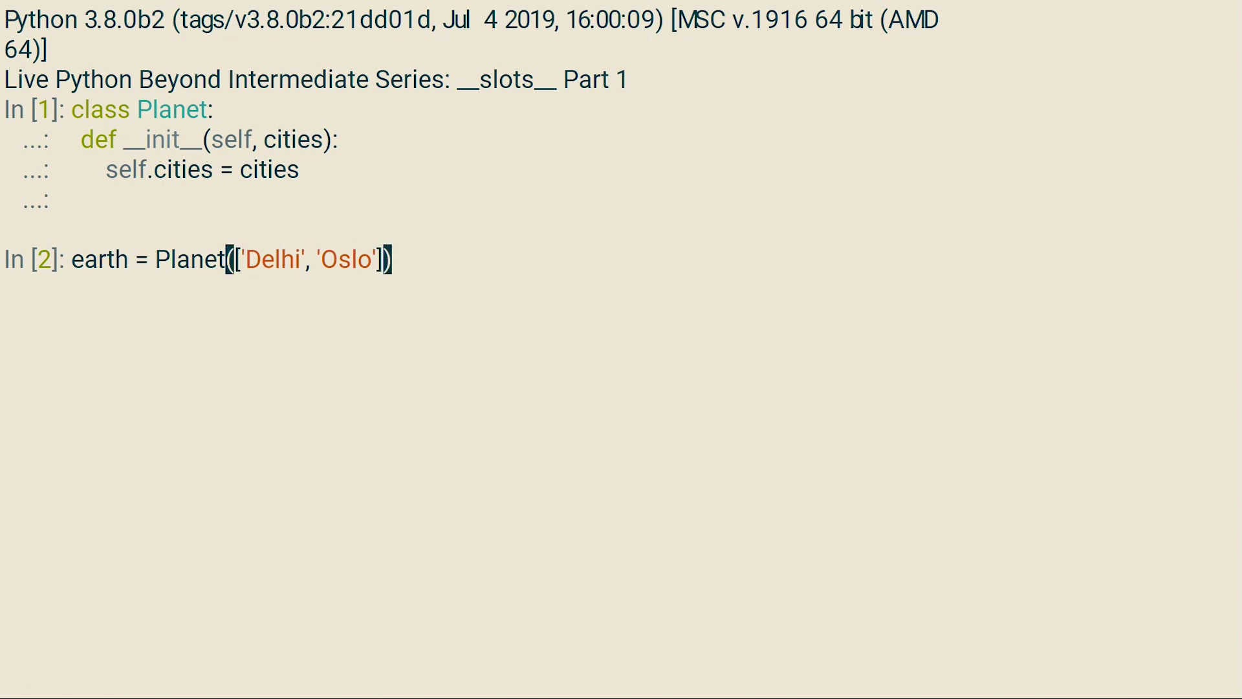
Create earth, then define SlottedPlanet with a cities slot set in __init__.
key("Return")
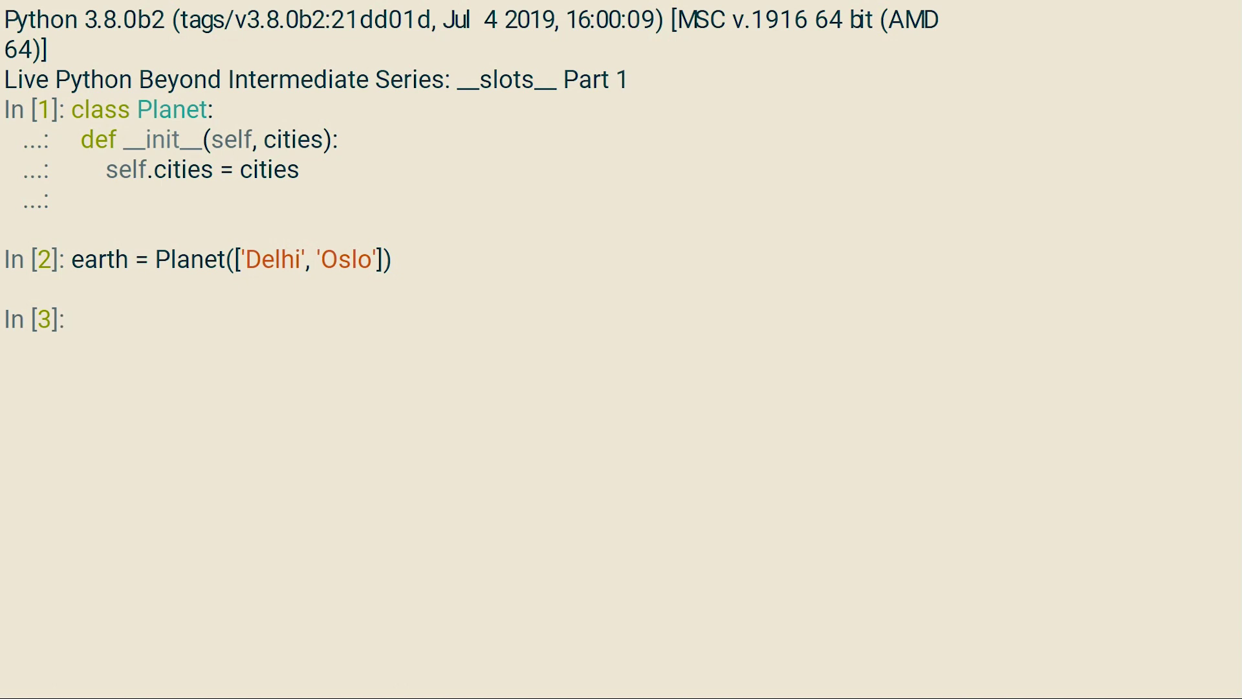
type("class SlottedPlanet:")
key("Return")
type("__slots__ = ")
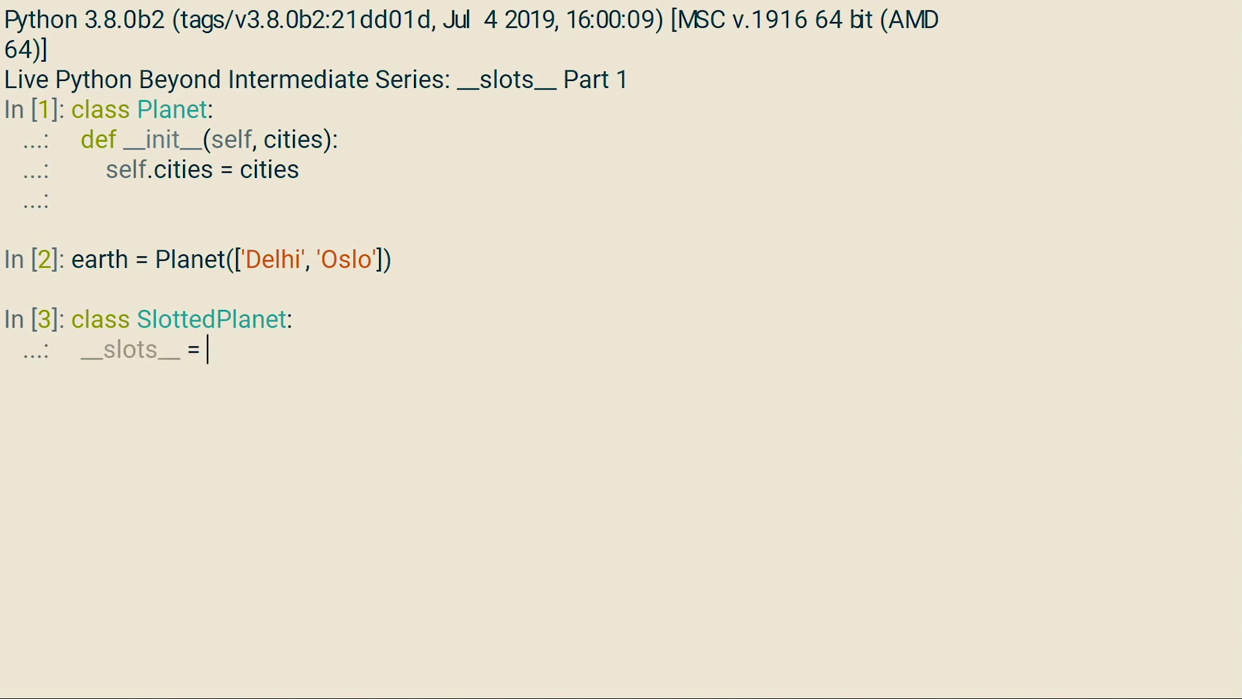
type("['cities")
type("']")
key("Return")
type("def __init__(self, cities):")
key("Return")
type("sef")
key("BackSpace")
key("BackSpace")
type("lelf.cities = cities")
key("Return")
type("slotted_earth = SlottedPlanet(['London', 'New York'])")
Create slotted_earth with London and New York, then show earth, slotted_earth and earth.cities.
key("Return")
type("earth")
key("Return")
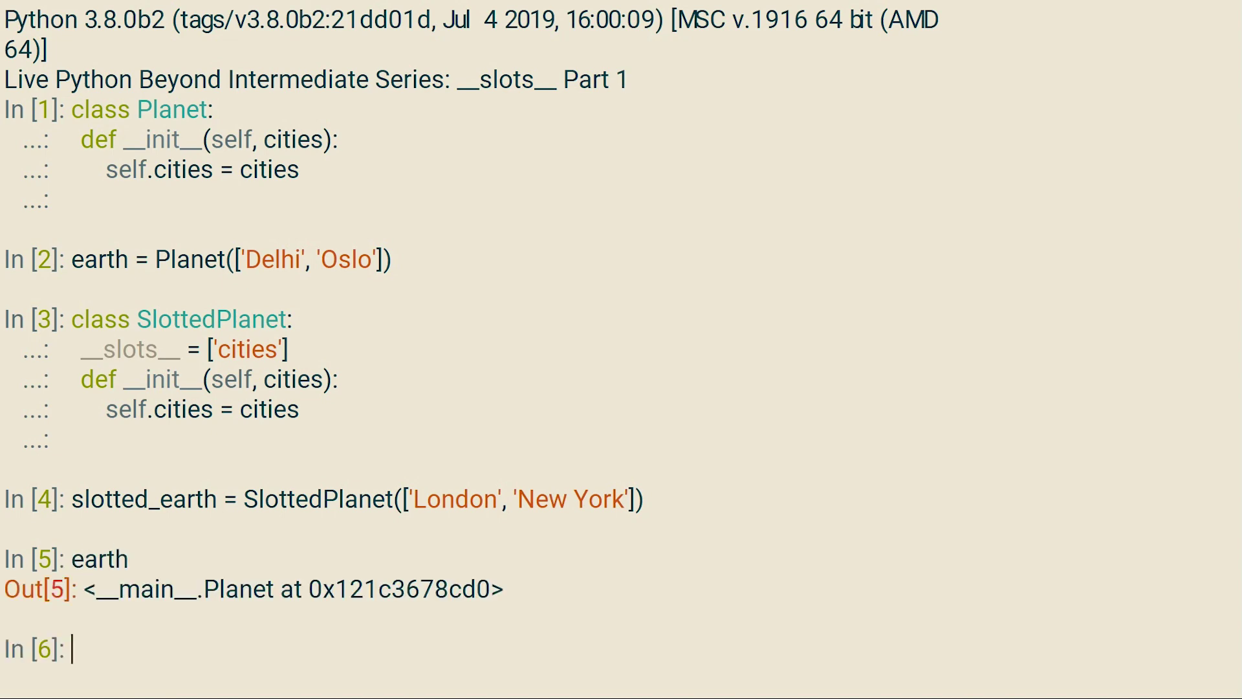
type("slotted_earth")
key("Return")
type("earth.cities")
key("Return")
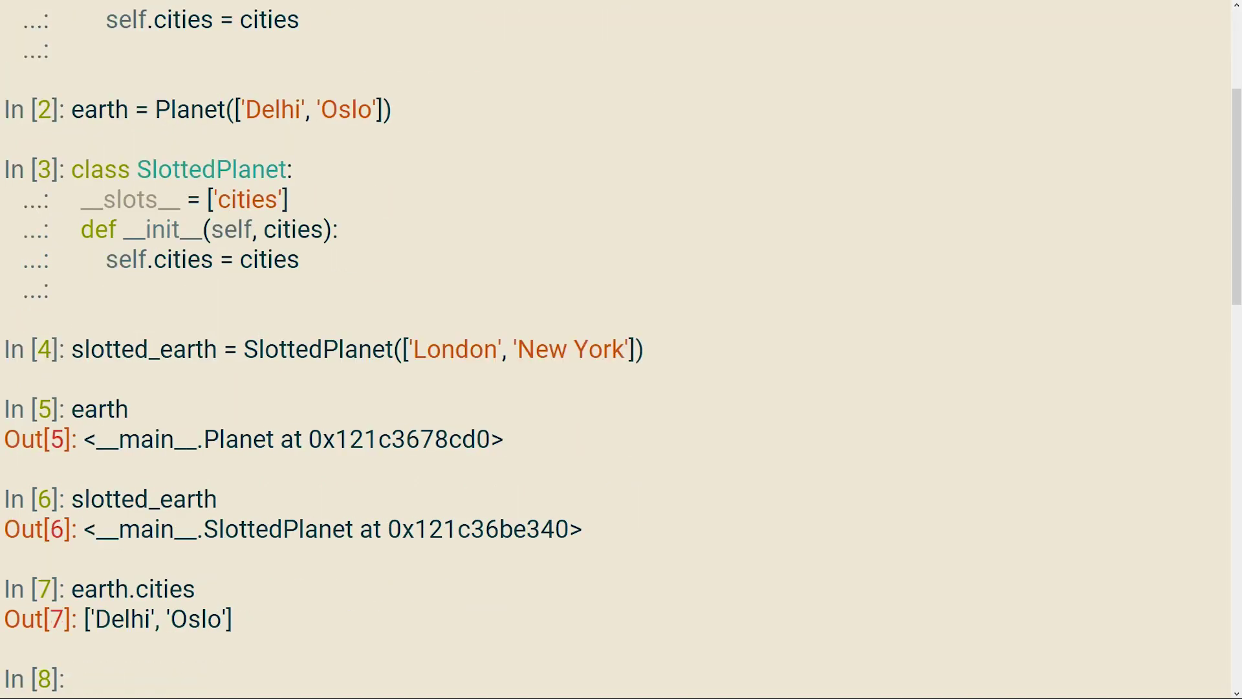
type("s;")
key("BackSpace")
key("BackSpace")
type("slotted_earth.cities")
Evaluate slotted_earth.cities to show London and New York.
key("Return")
type("earth.rivers = ")
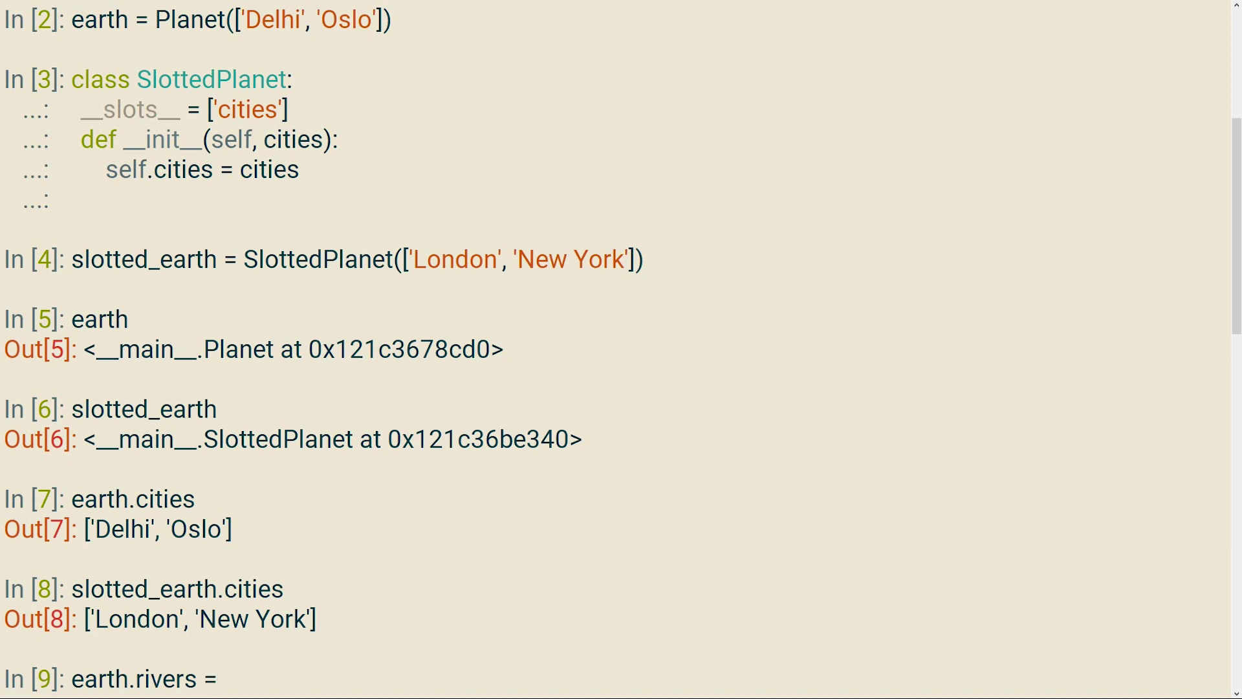
type("(")
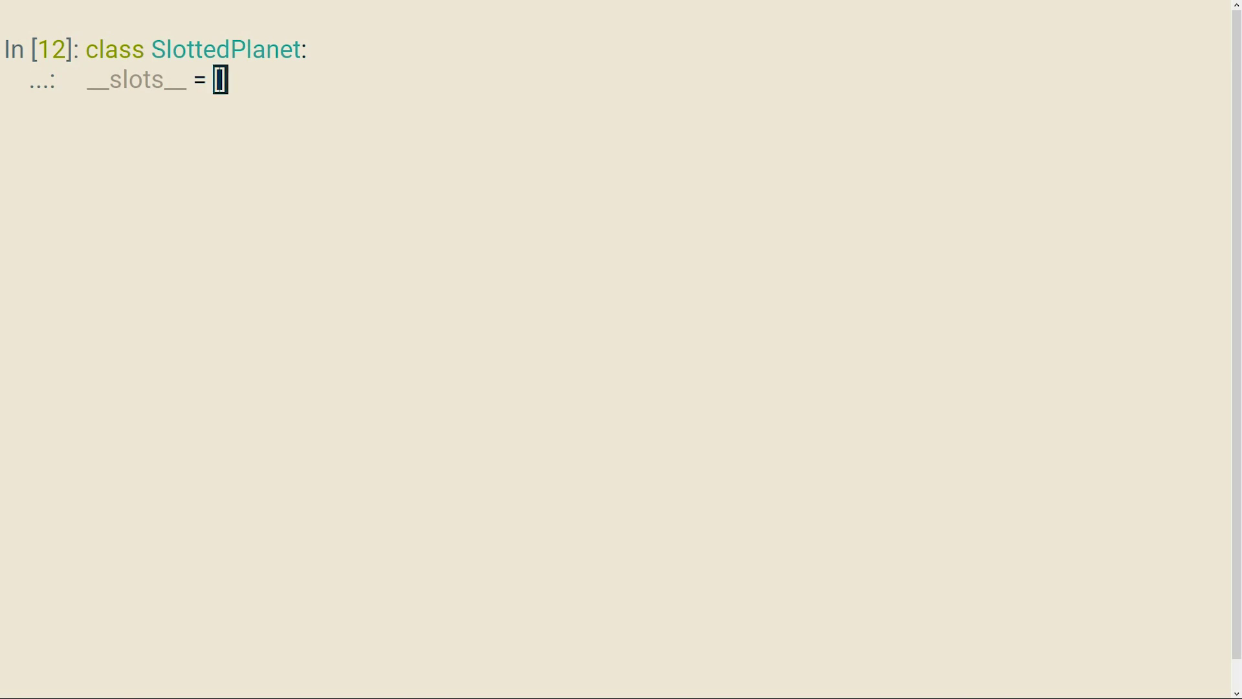
Recreate slotted_earth from the empty-slots class; assigning ['Lisbon', 'Rome'] raises AttributeError.
key("Right")
key("Return")
key("Return")
type("slotted_")
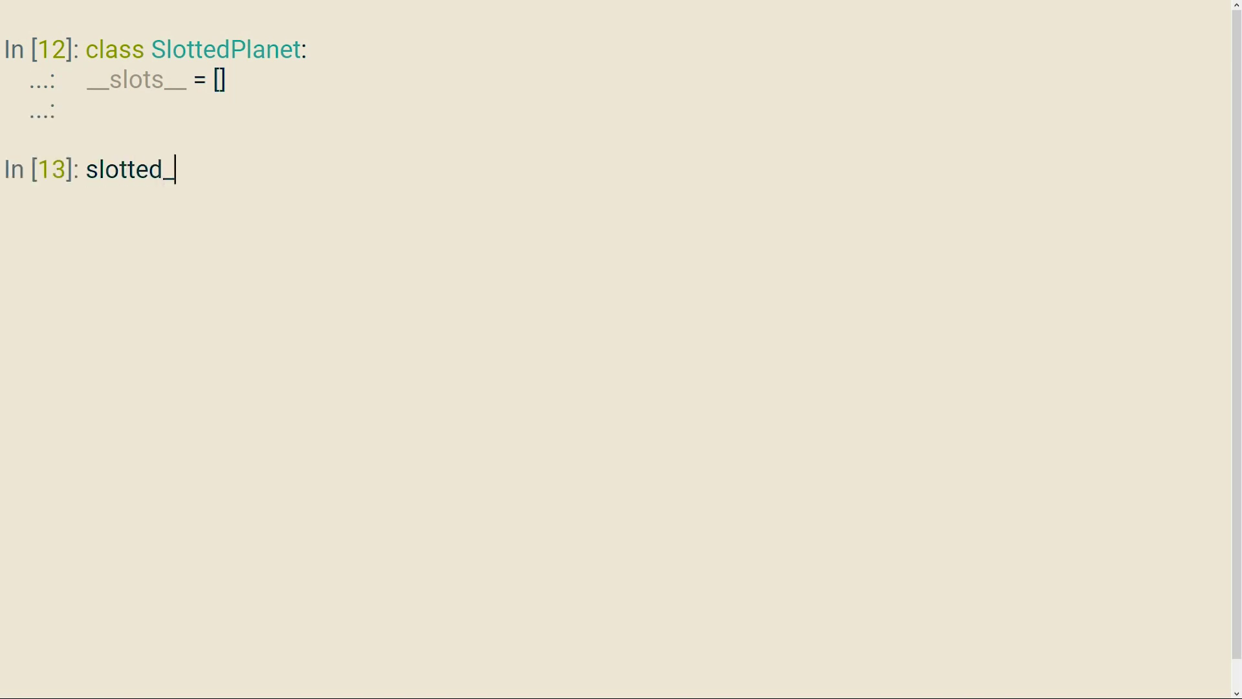
type("earth = SlottedPlanet")
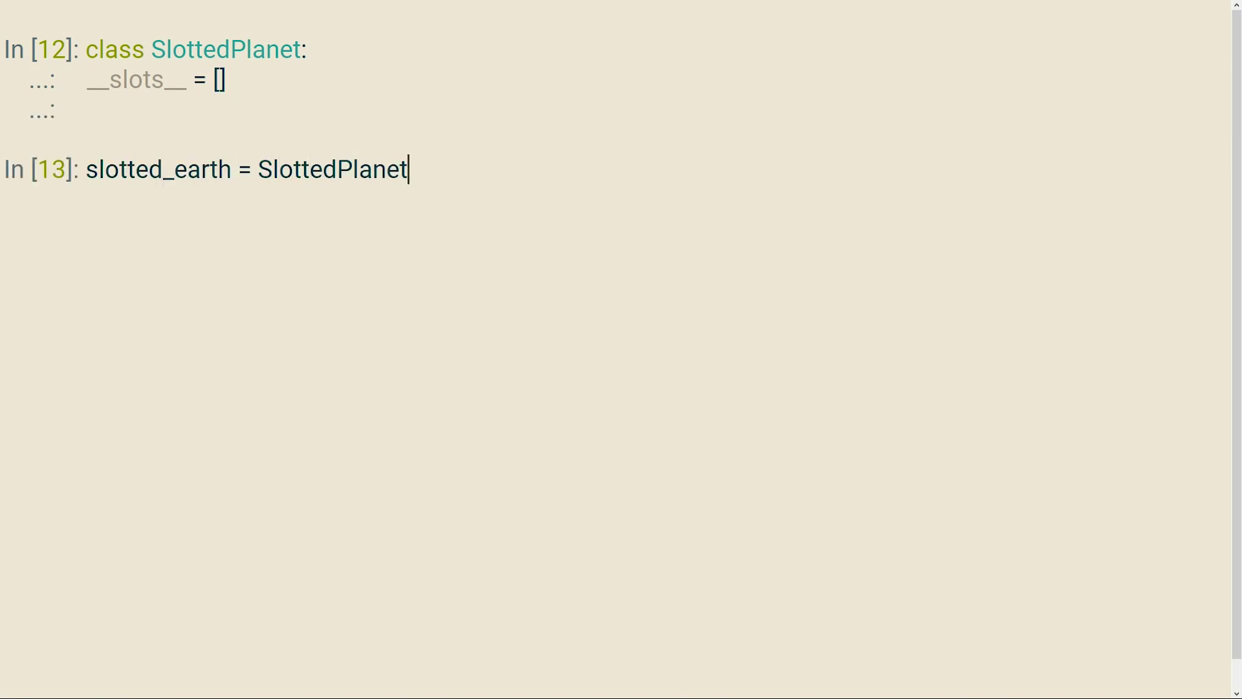
type("()")
key("Return")
type("slotted_earth")
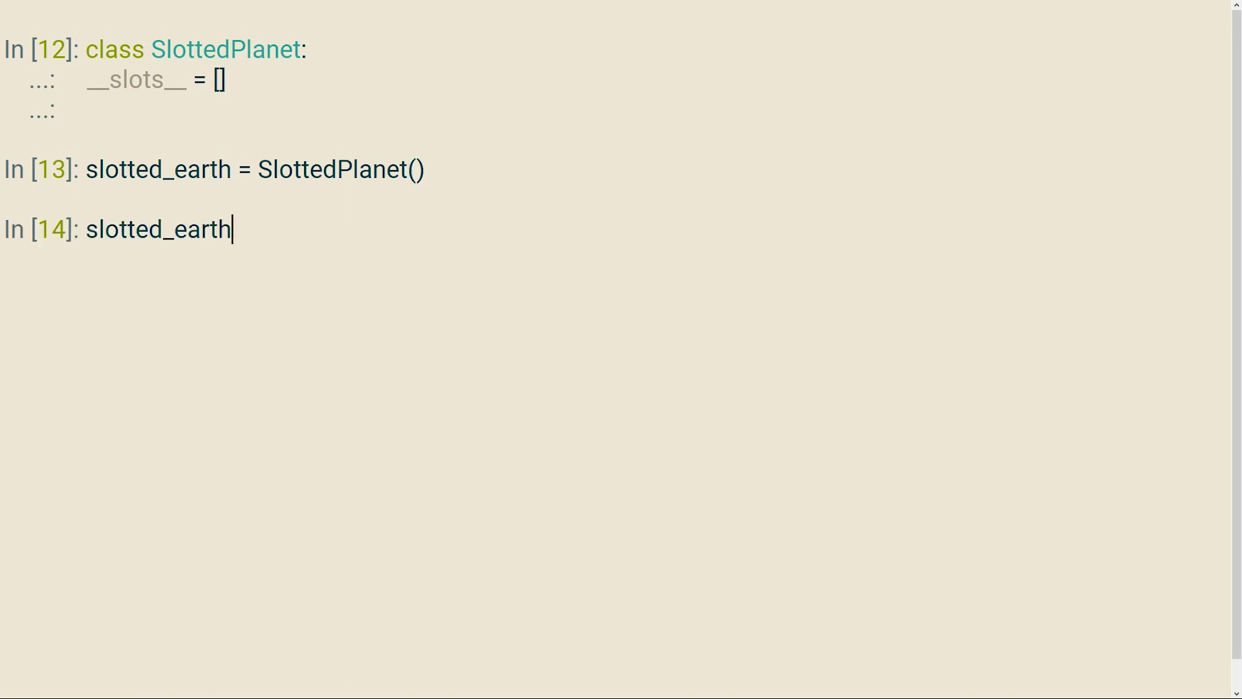
key("Return")
type("slotted_earth.cities = ['Lisbon', 'Rome']")
key("Return")
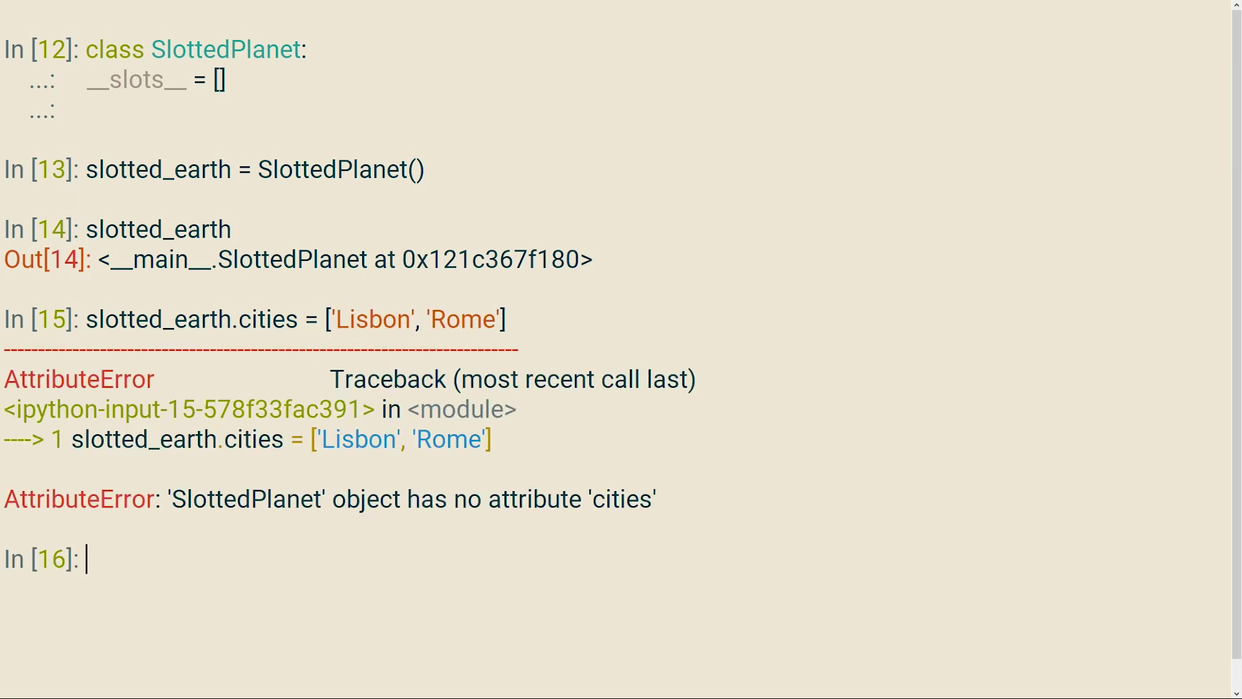
type("slotted_earth.x = ")
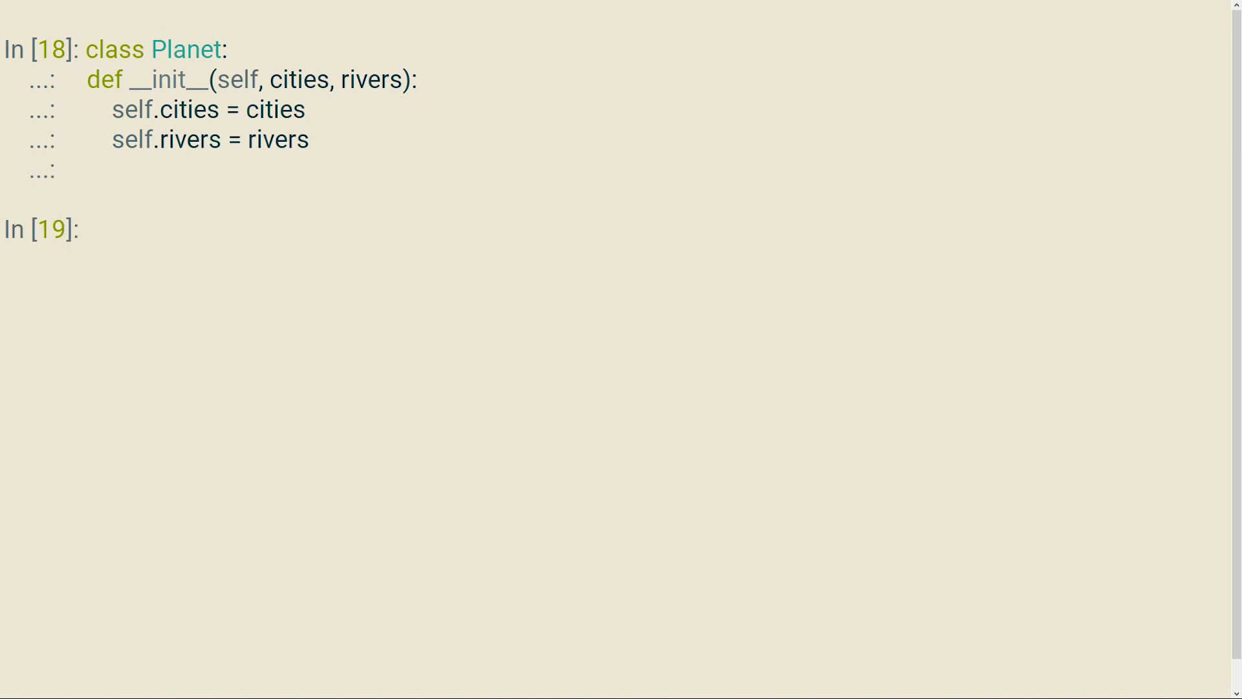
type("earth = Planet(['Split")
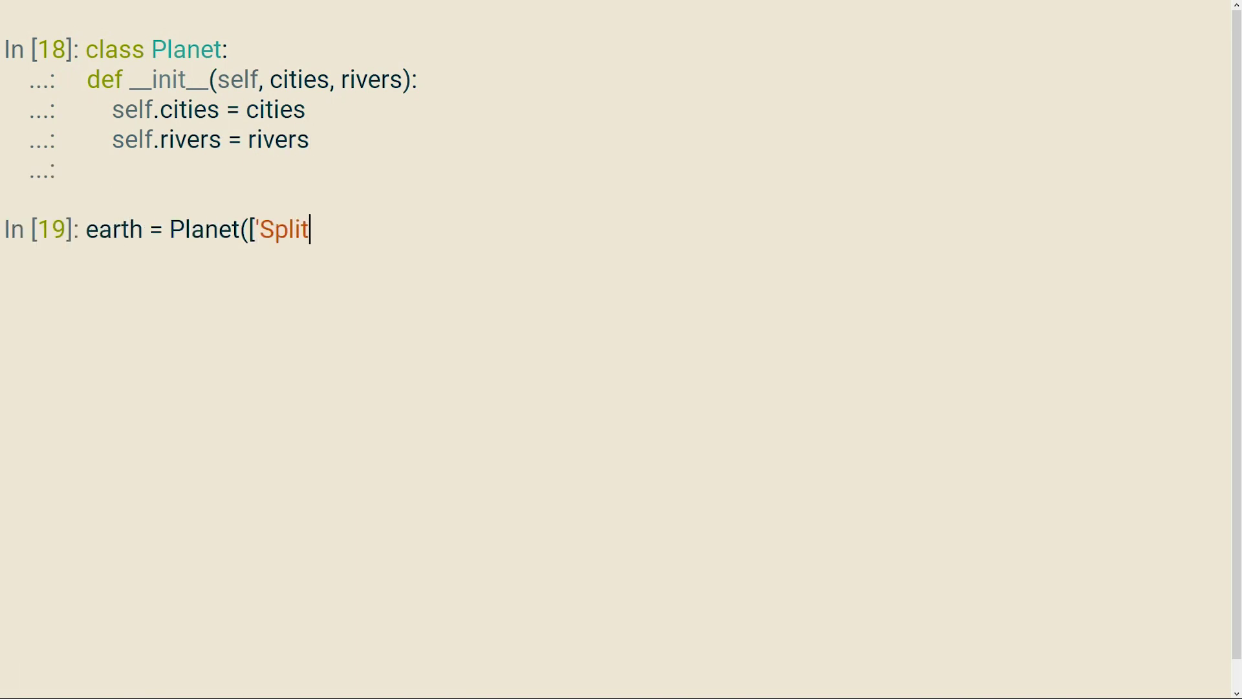
type("', 'Rome'], ['Volga', 'Thames']")
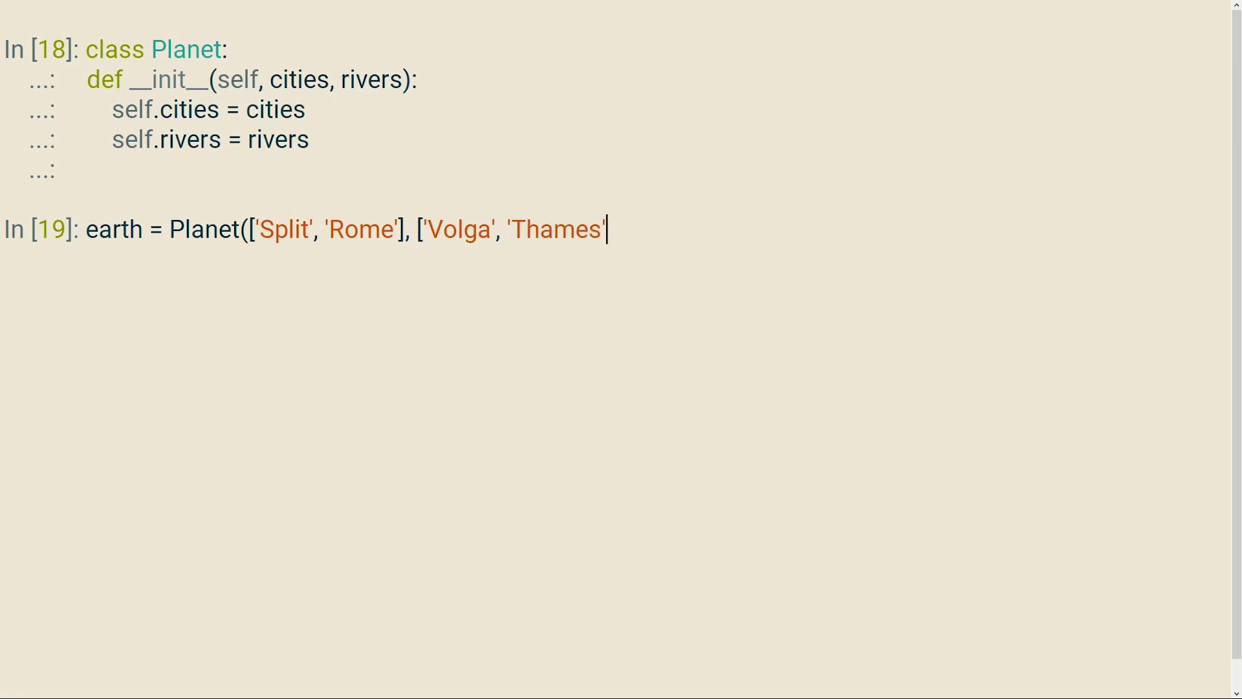
Create earth with cities Split, Rome and rivers Volga, Thames, and inspect its __dict__.
key("Return")
type(")")
key("Return")
type("earth")
key("Return")
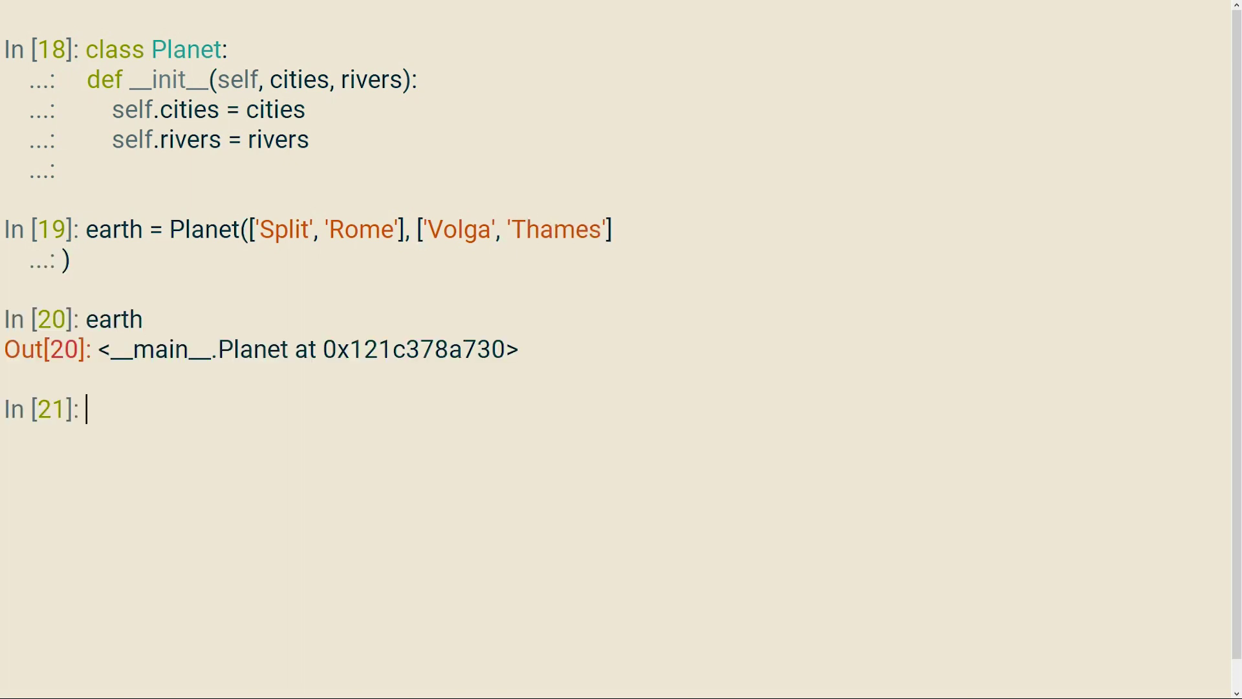
type("earth.__dict__")
key("Return")
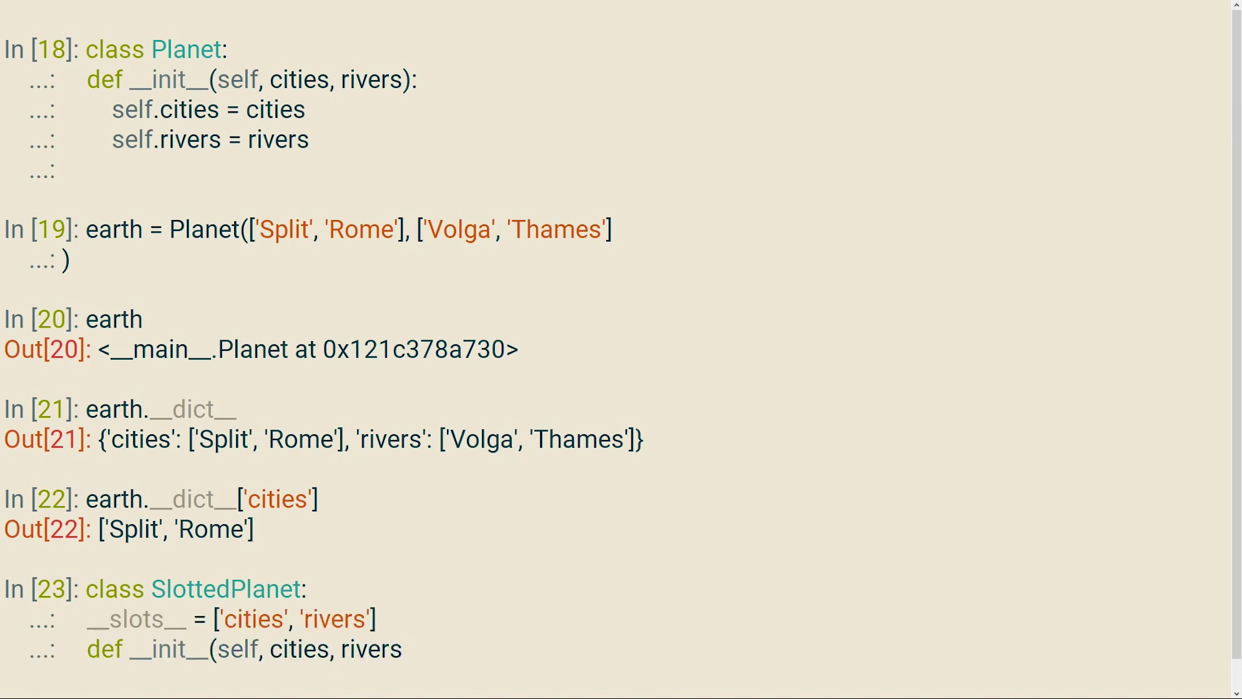
type("):")
Define SlottedPlanet with cities and rivers slots assigned in __init__.
key("Return")
type("self.cities = cities")
key("Return")
type("self.rivers = rivers")
key("Return")
key("Return")
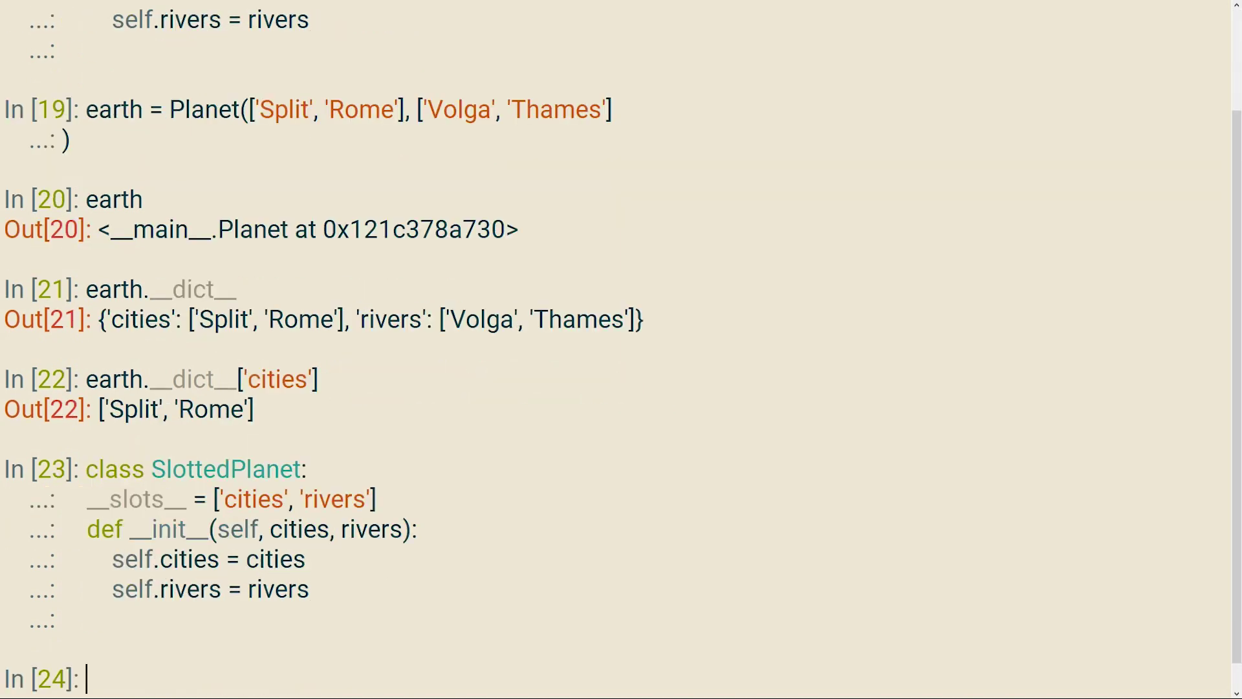
type("slotted_earth = SlottedPlanet(['Amsterdam', 'Moscow'], ['Danube'")
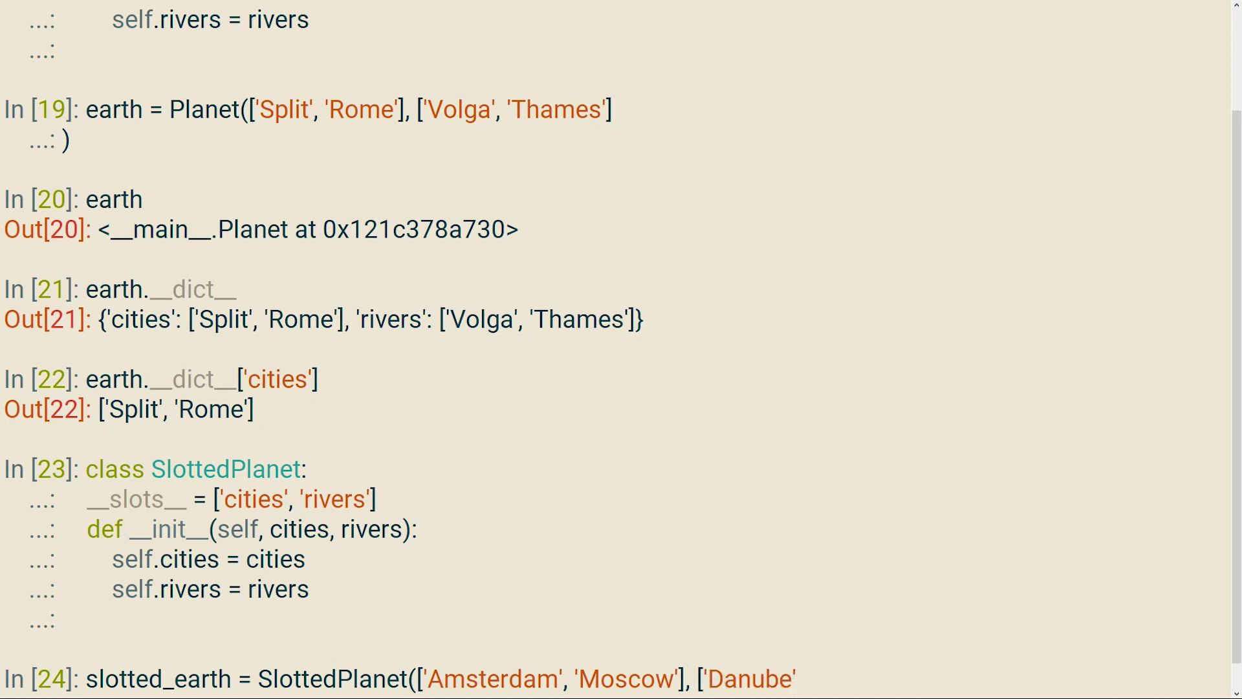
type(", 'Narva']")
Create and display slotted_earth, then try slotted_earth.__dict__, which raises AttributeError.
key("Return")
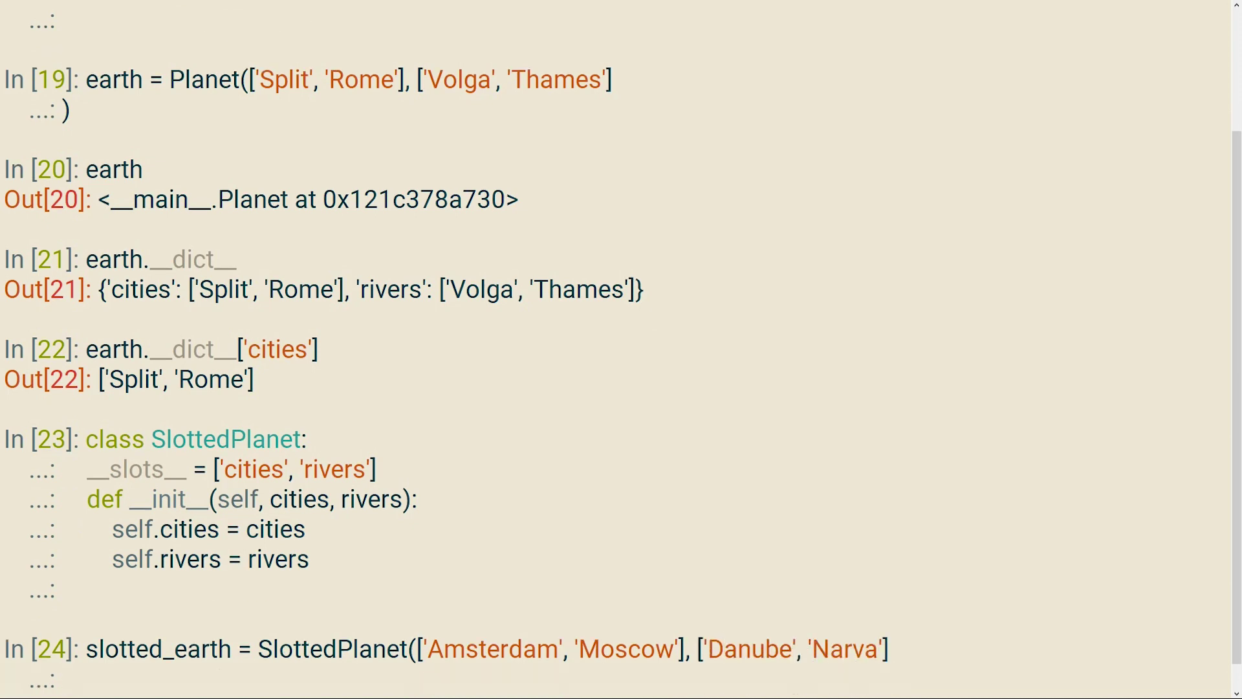
type(")")
key("Return")
type("slotted_earth")
key("Return")
type("slotted_earth.__dict__")
key("Return")
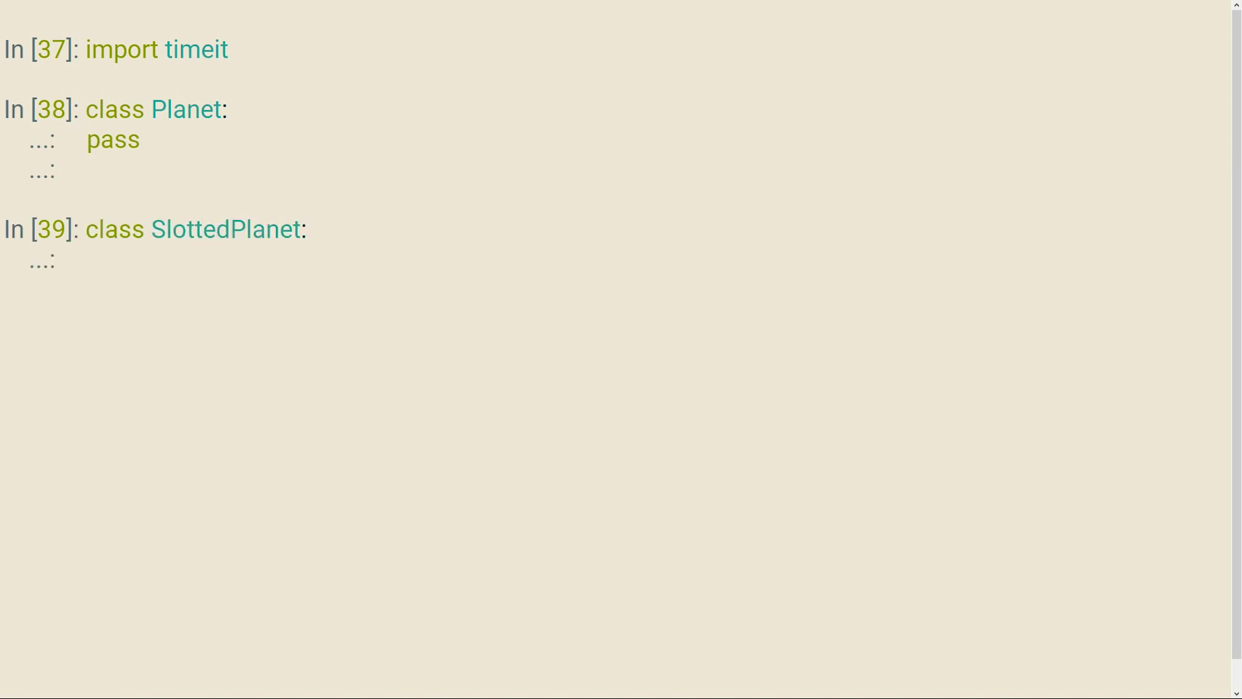
type("__slots__")
type(" = ['bridges']")
Define the bridges-slotted SlottedPlanet and create non_slotted_earth and slotted_earth.
key("Return")
key("Return")
type("non_slott")
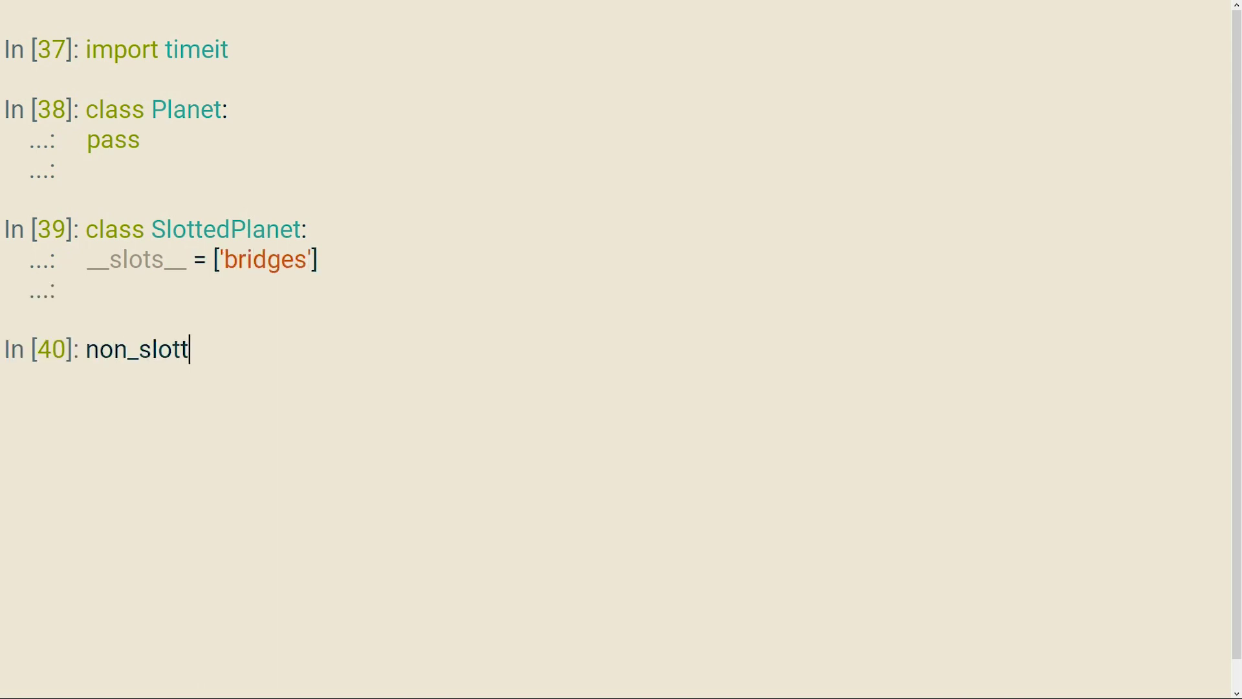
type("ed_earth = Planet")
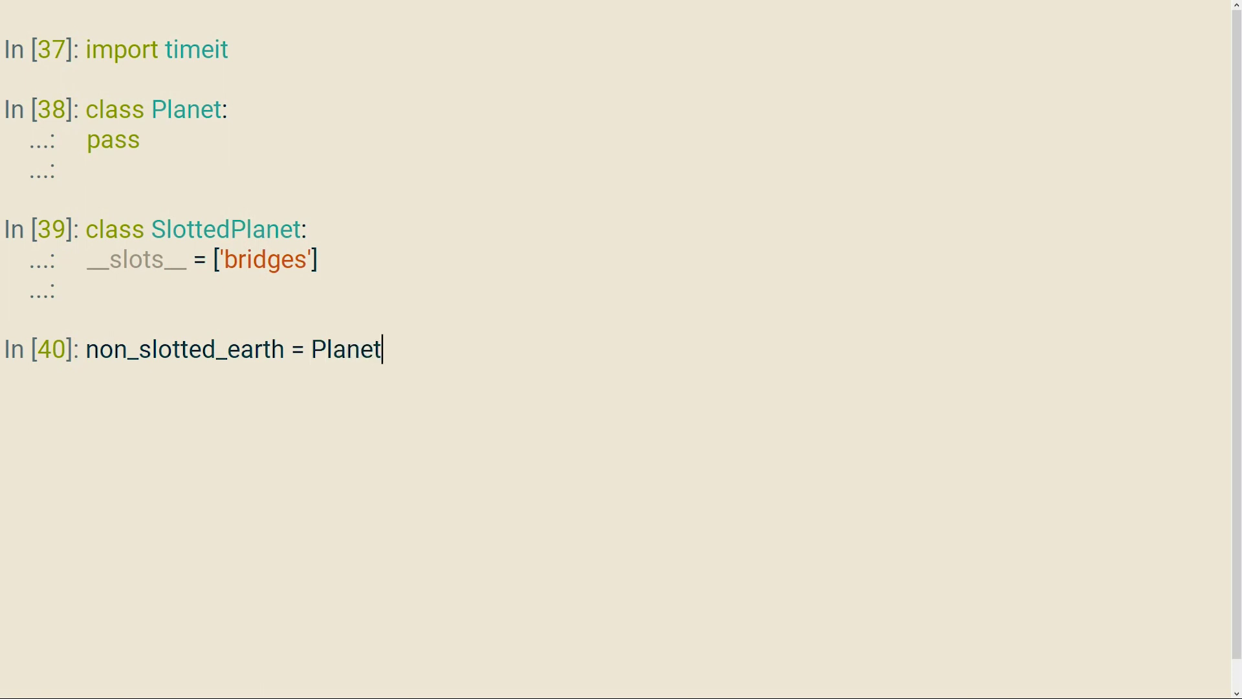
type("()")
key("Return")
type("slotted_earth = SlottedPlanet()")
key("Return")
type("def get_set_delete")
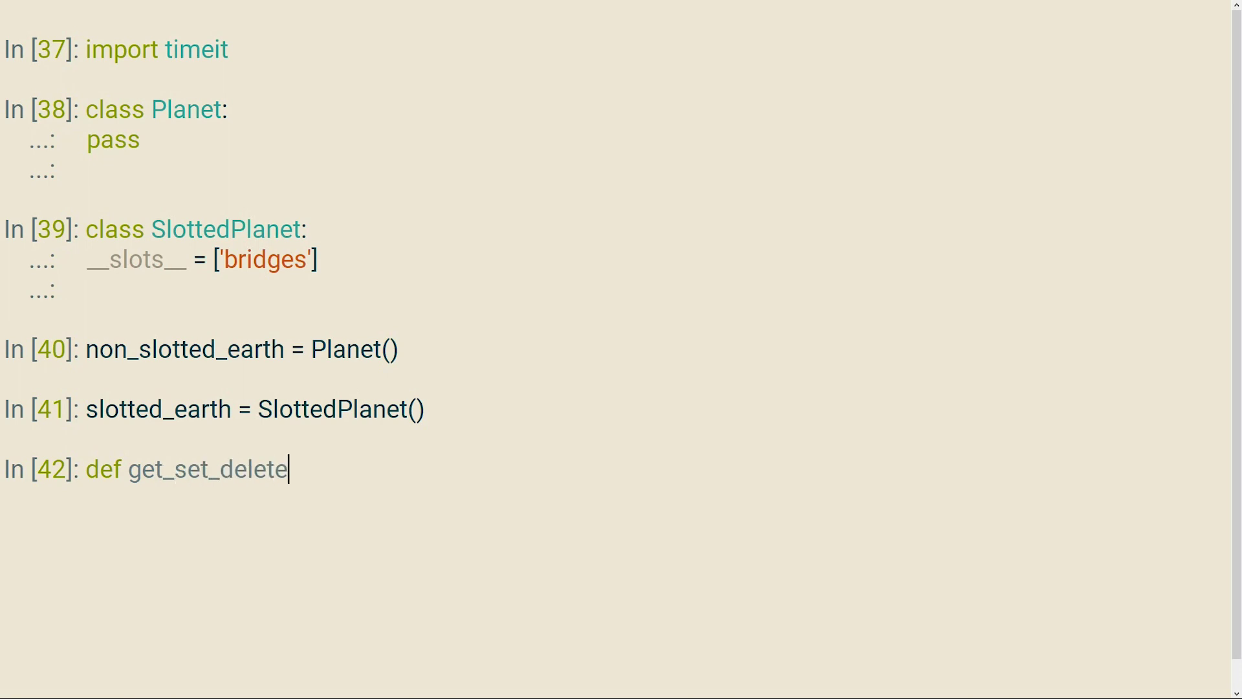
type("_func(obj):")
Define get_set_delete_func returning an inner function that sets, reads and deletes bridges.
key("Return")
type("def get_set_delete()):")
key("Return")
type("obj.bridges = ['Golden Gate', 'Clifton Suspension'")
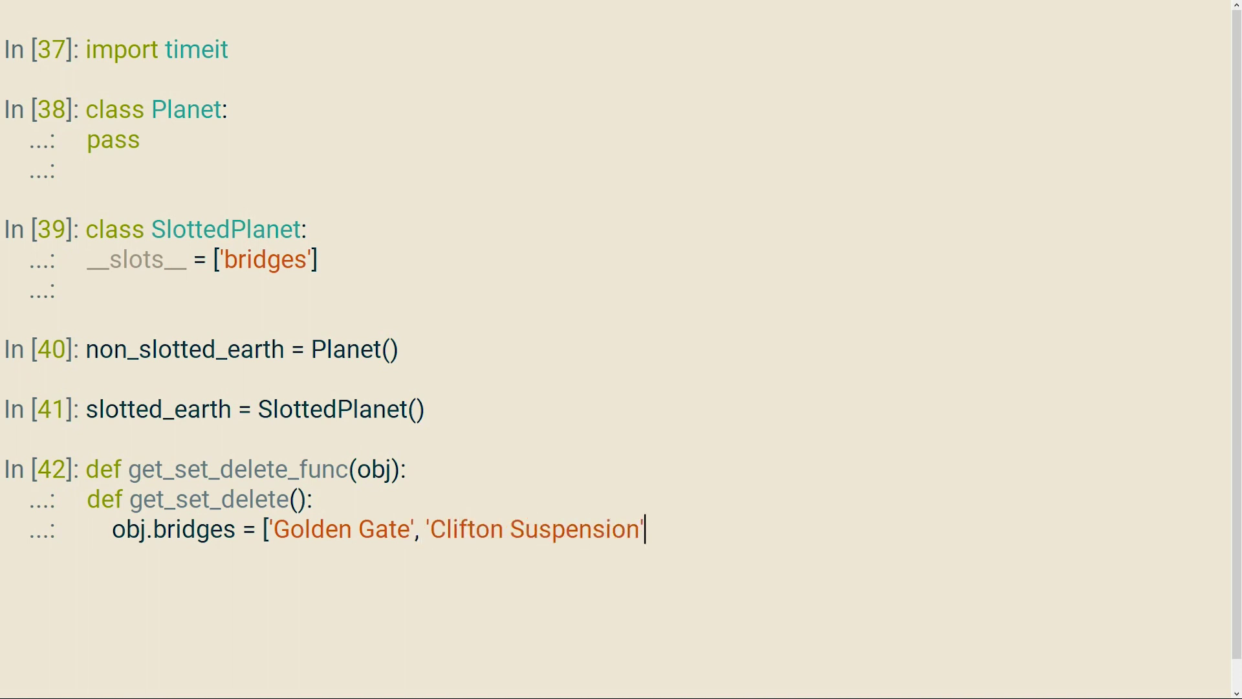
type("]")
key("Return")
type("obj.bridges")
key("Return")
type("del obj.bridges")
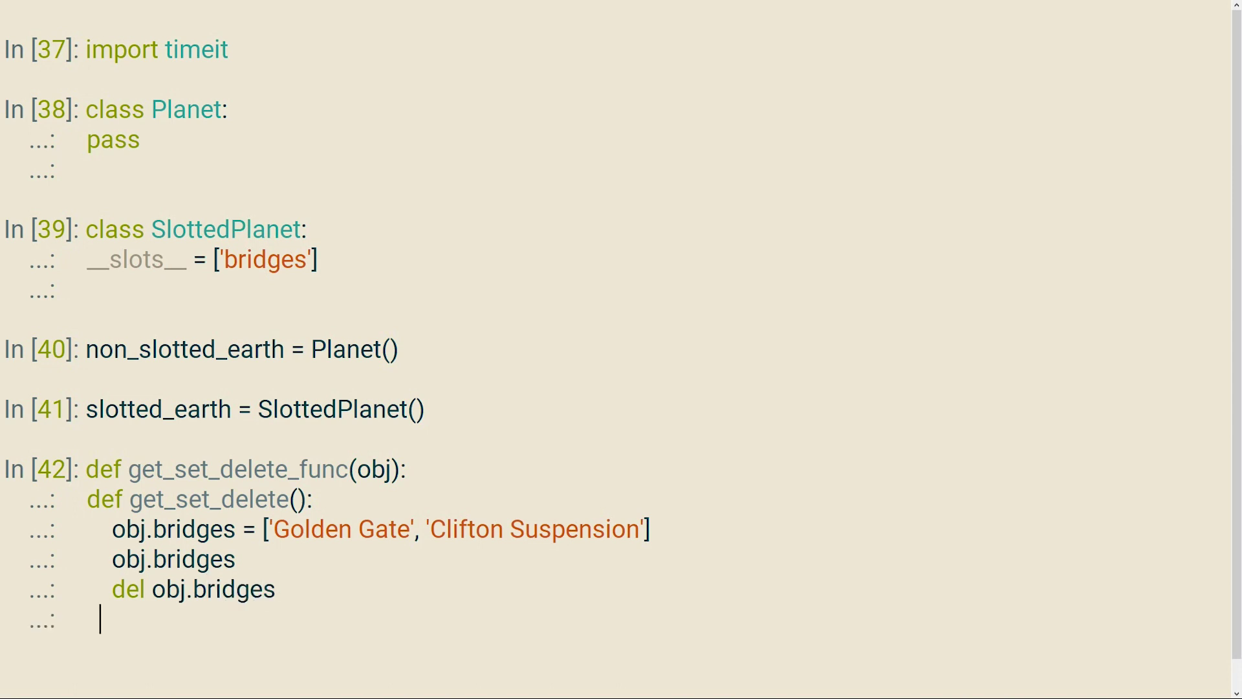
key("BackSpace")
type("return get_set_delete")
key("Return")
key("Return")
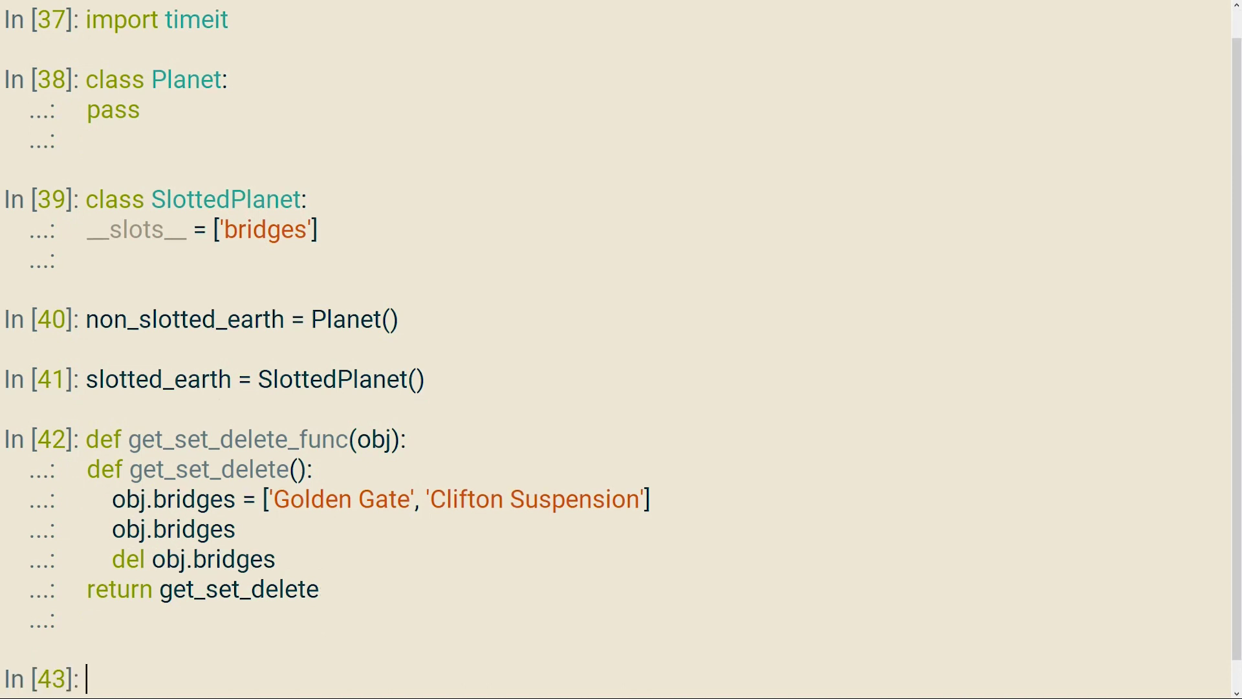
type("min(timeit.repea")
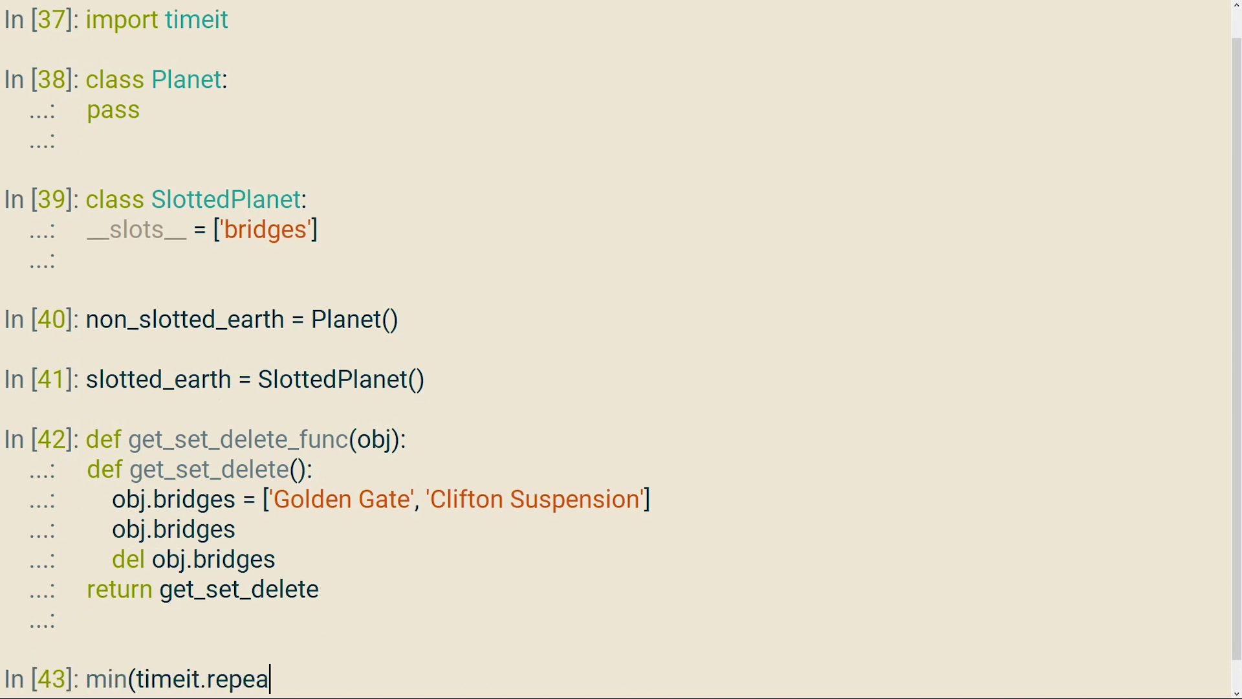
type("t(get_set_delete_func(non_slotted_earth)))")
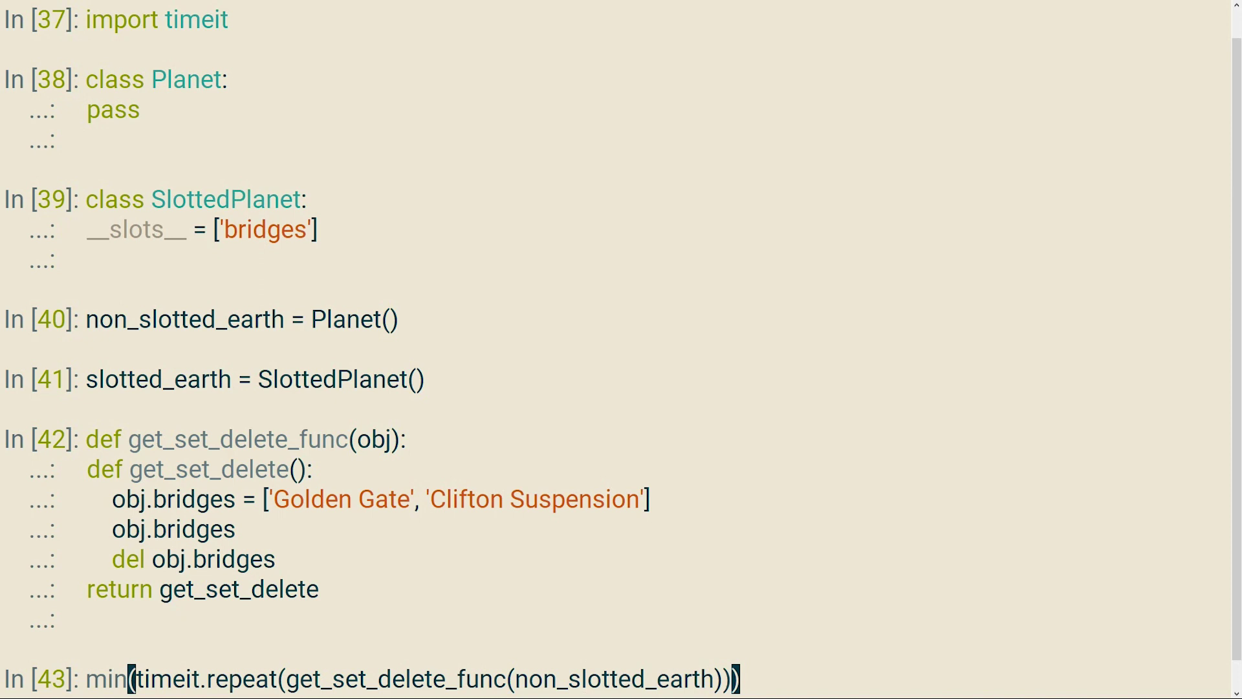
Time get-set-delete on non_slotted_earth three times, about 0.25 seconds each.
key("Return")
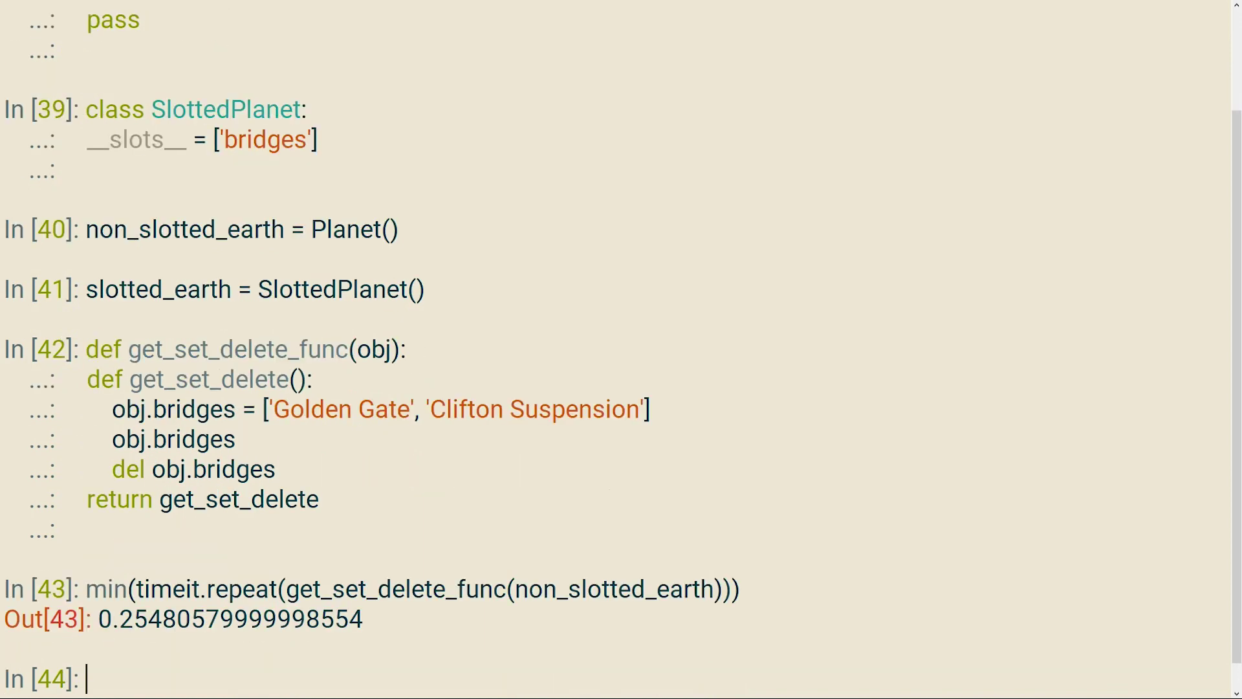
key("Up")
key("Return")
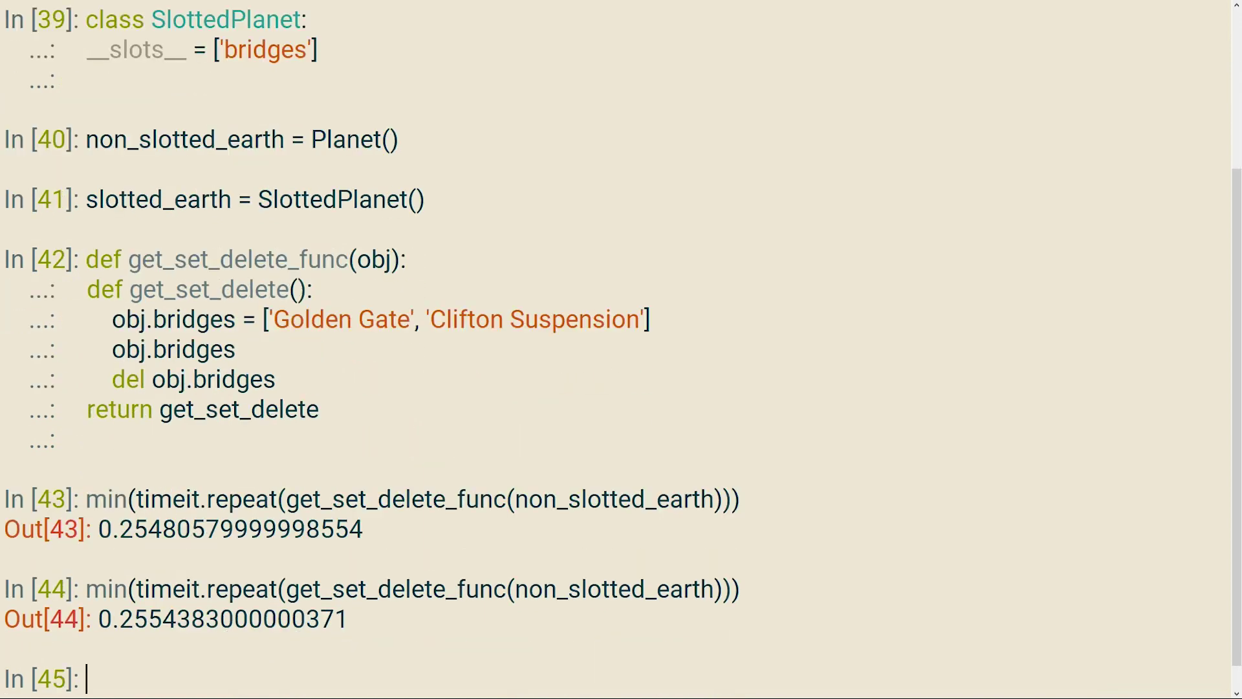
key("Up")
key("Return")
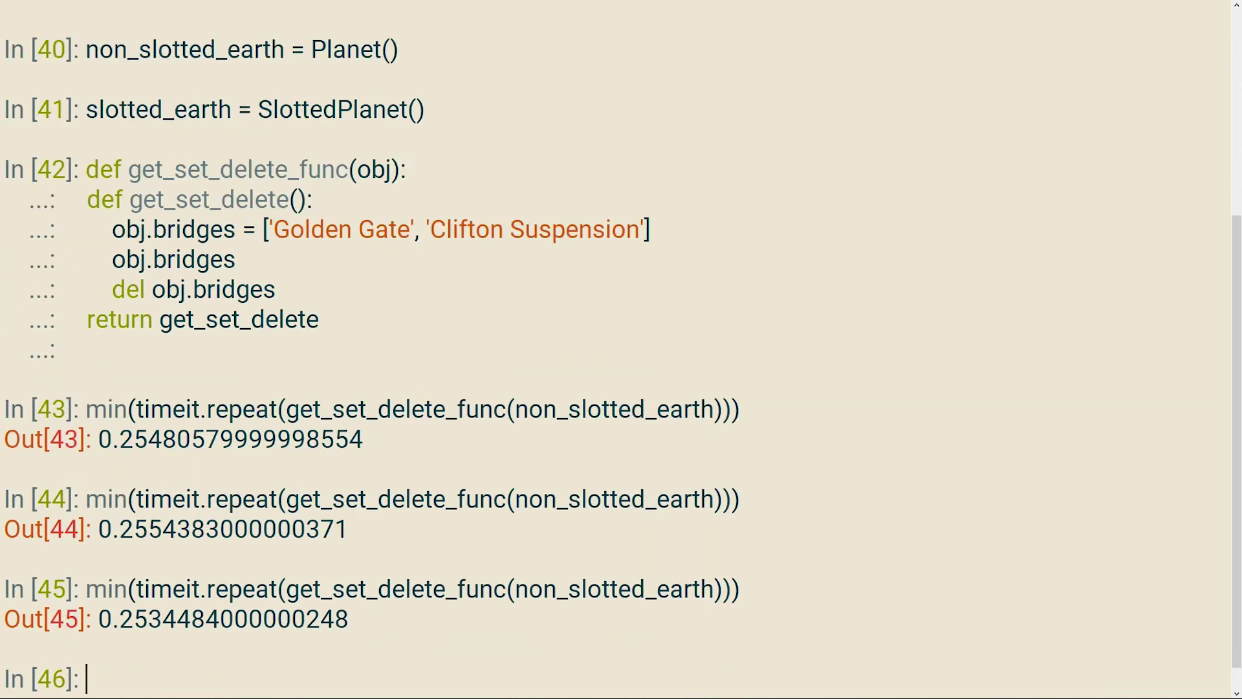
type("min(time")
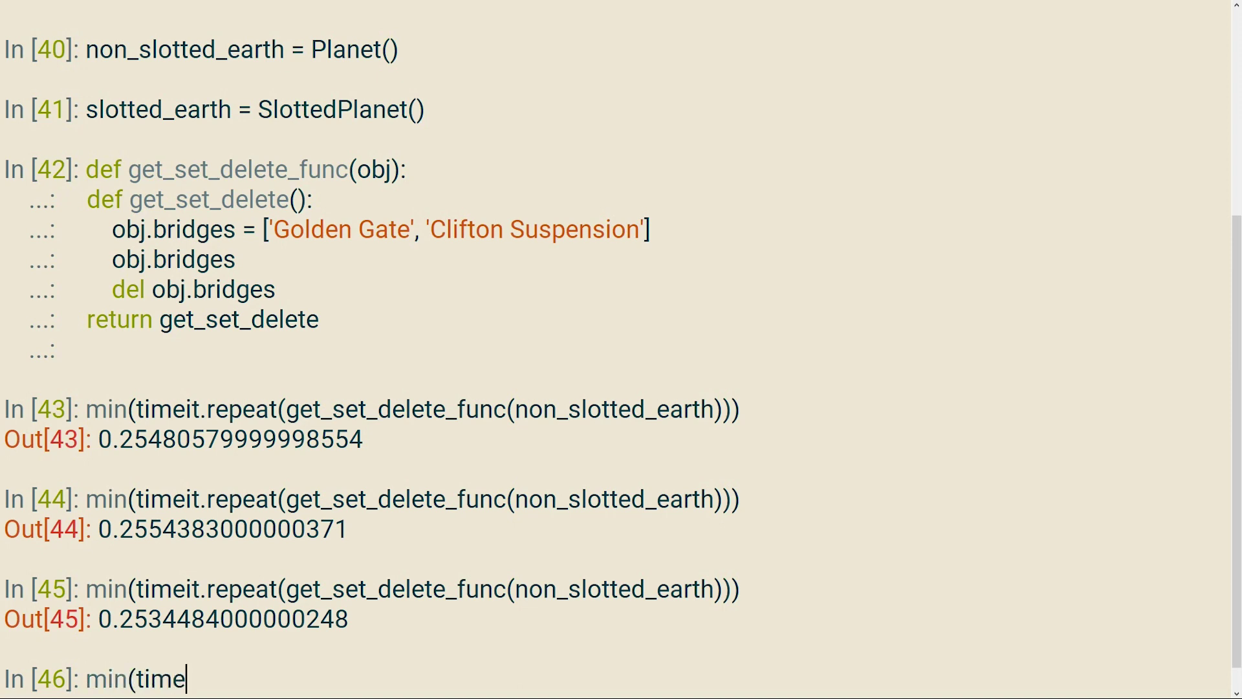
type("it.repeat(get")
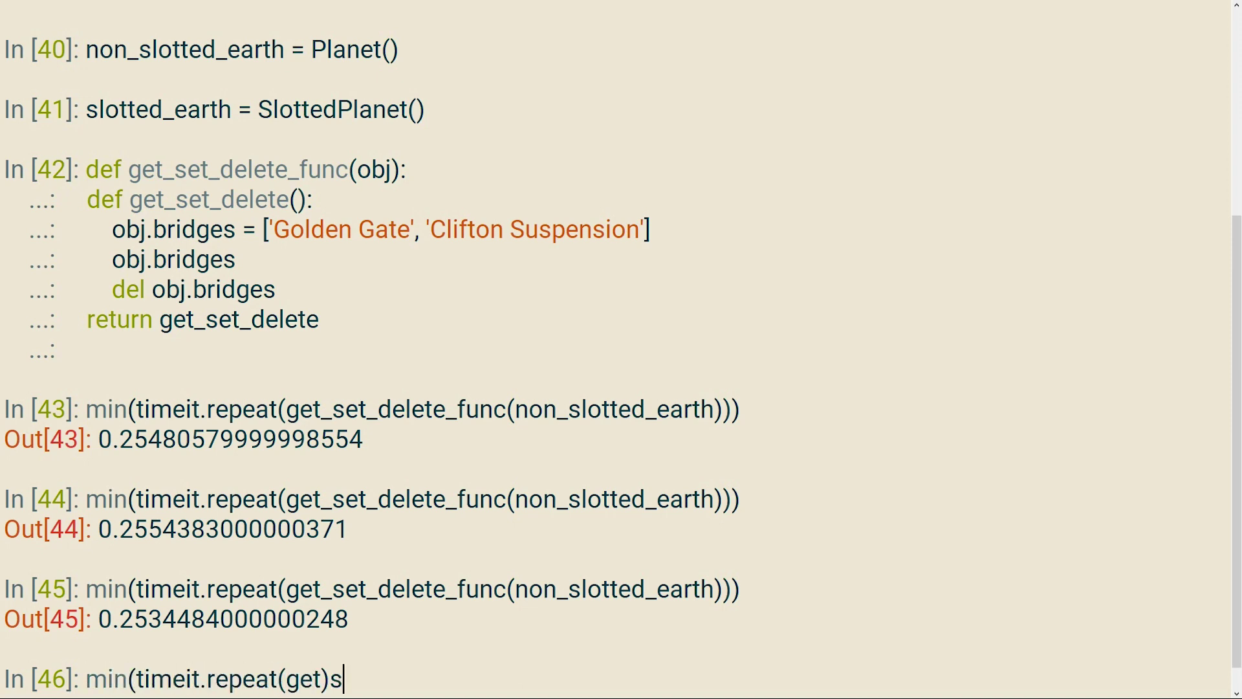
type("_set_delete_func(slotted_earth)))")
Time get-set-delete on slotted_earth three times, about 0.22 seconds each.
key("Return")
key("Up")
key("Return")
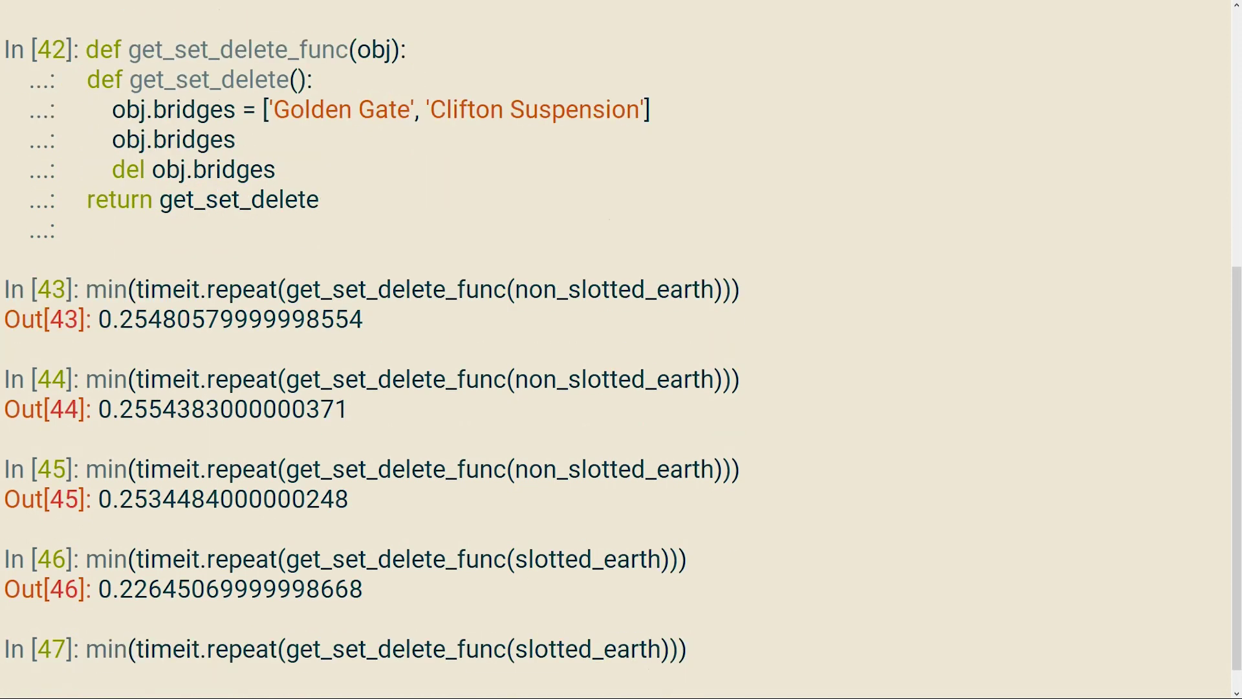
key("Up")
key("Return")
key("Up")
key("Return")
key("Up")
key("Up")
key("Up")
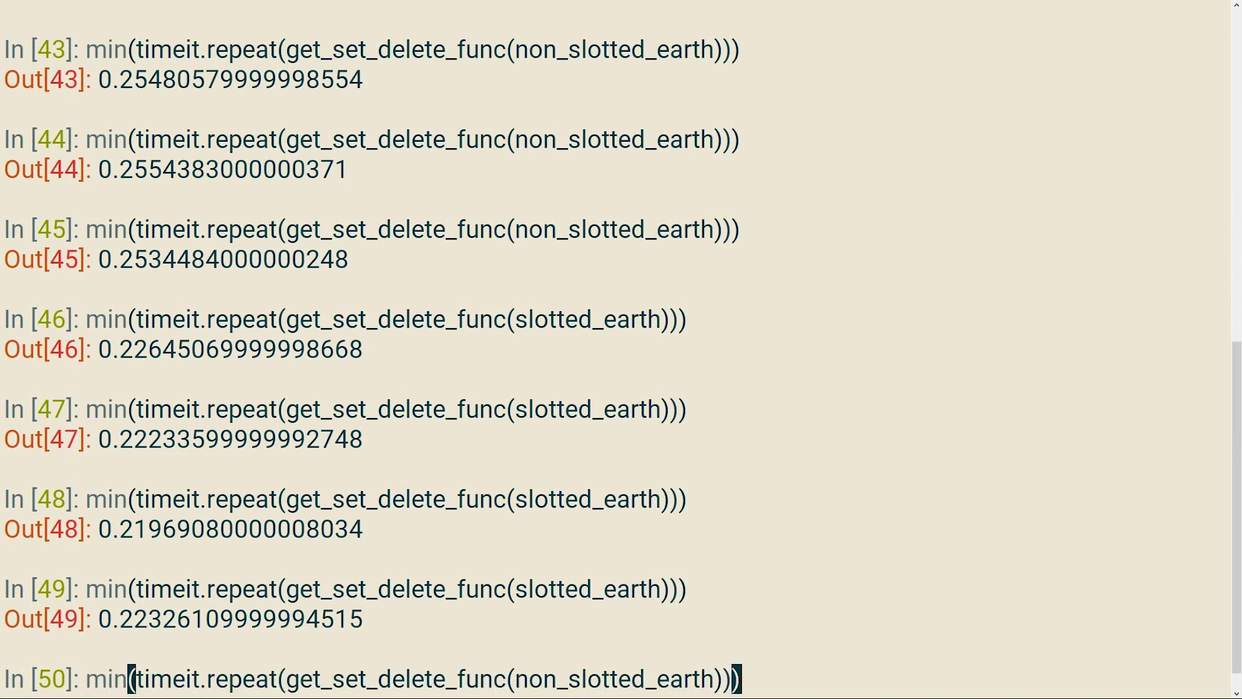
Rerun the non_slotted_earth timing twice, getting about 0.253 and 0.257.
key("Return")
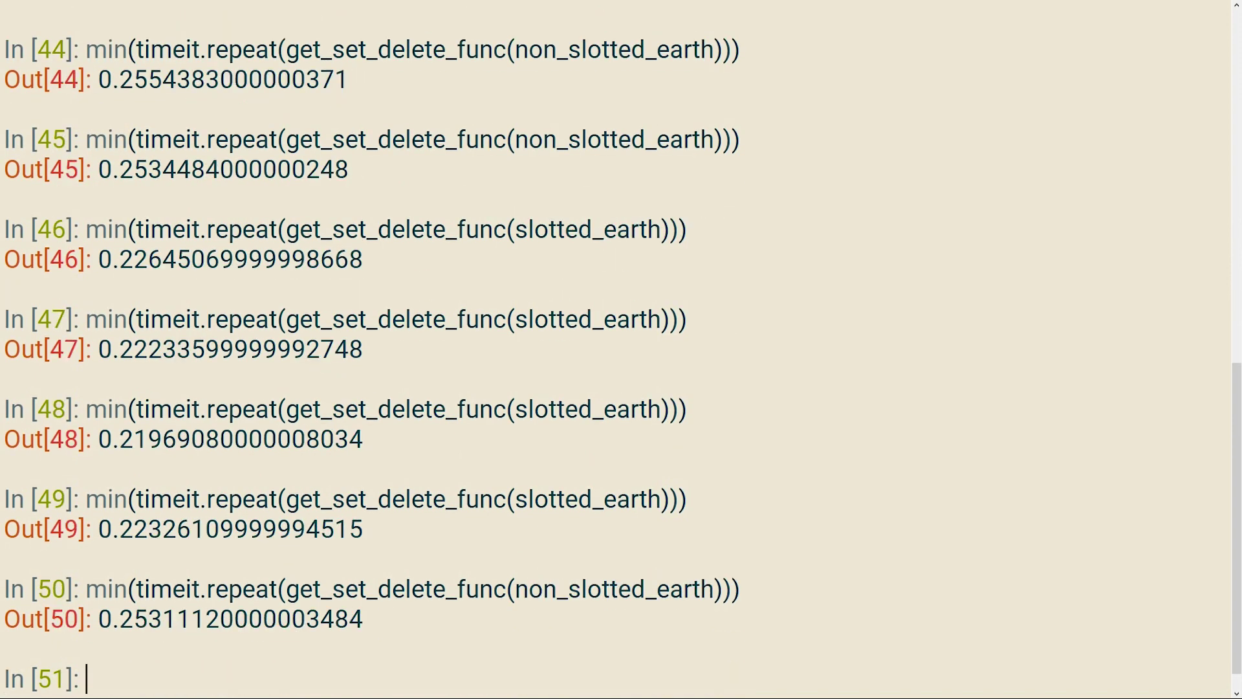
key("Up")
key("Return")
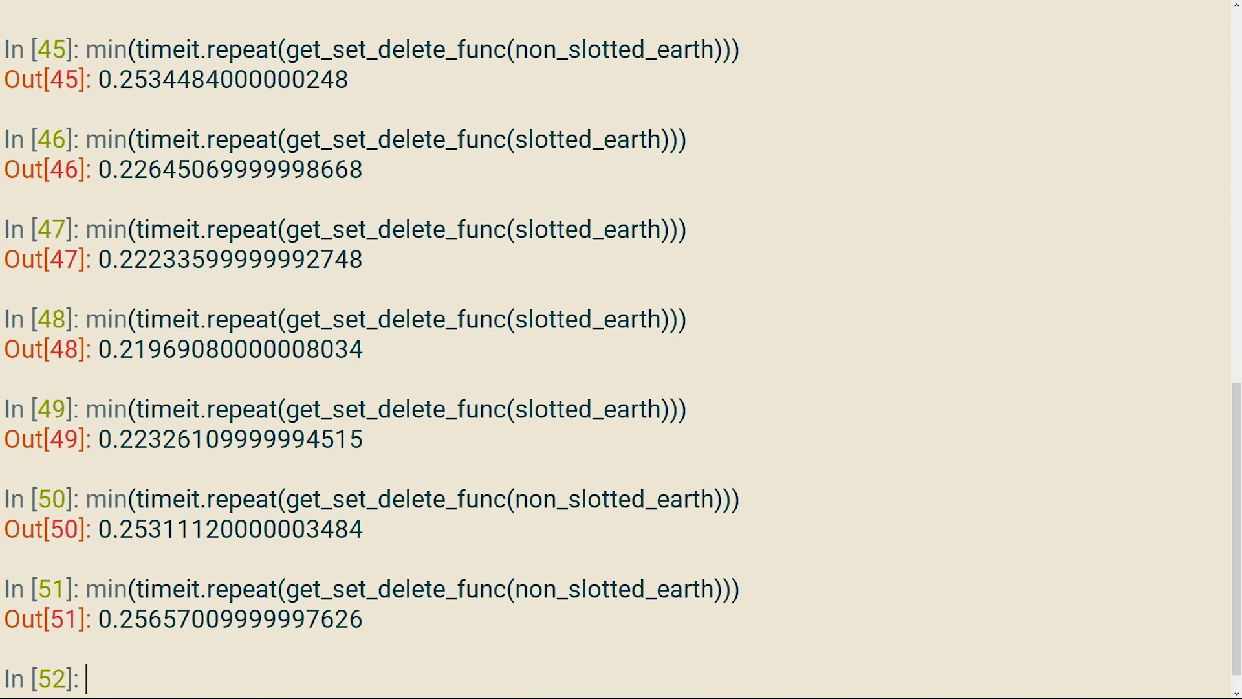